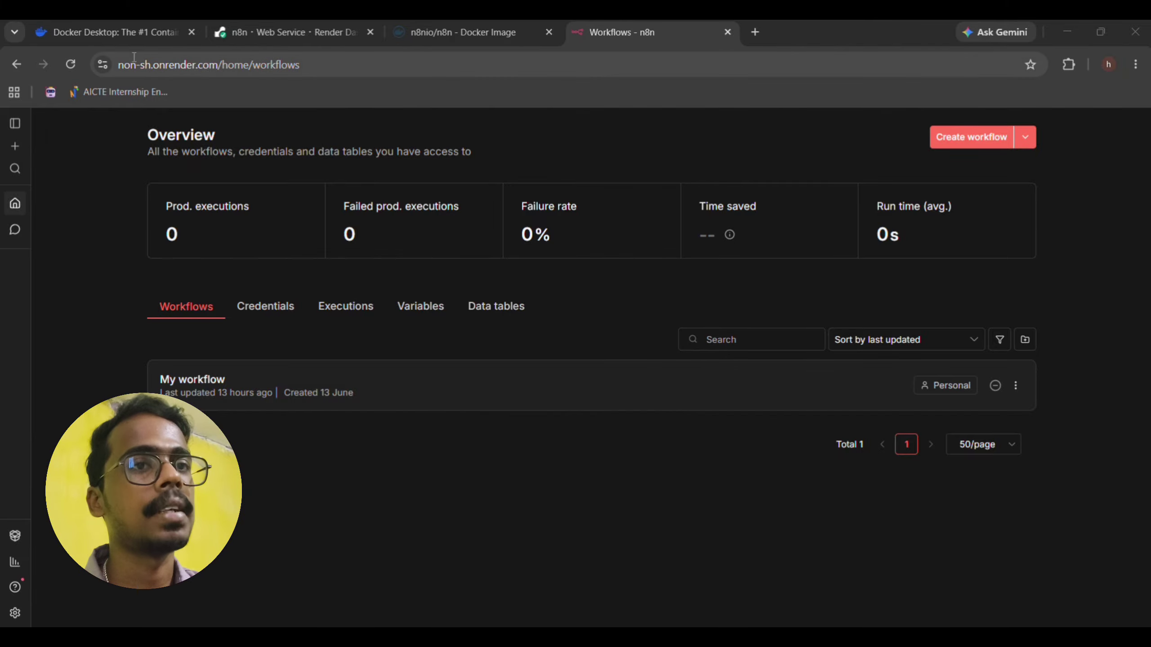
Step: Create a new workflow from the Overview page and shrink the logs area to enlarge the canvas
left_click(113, 56)
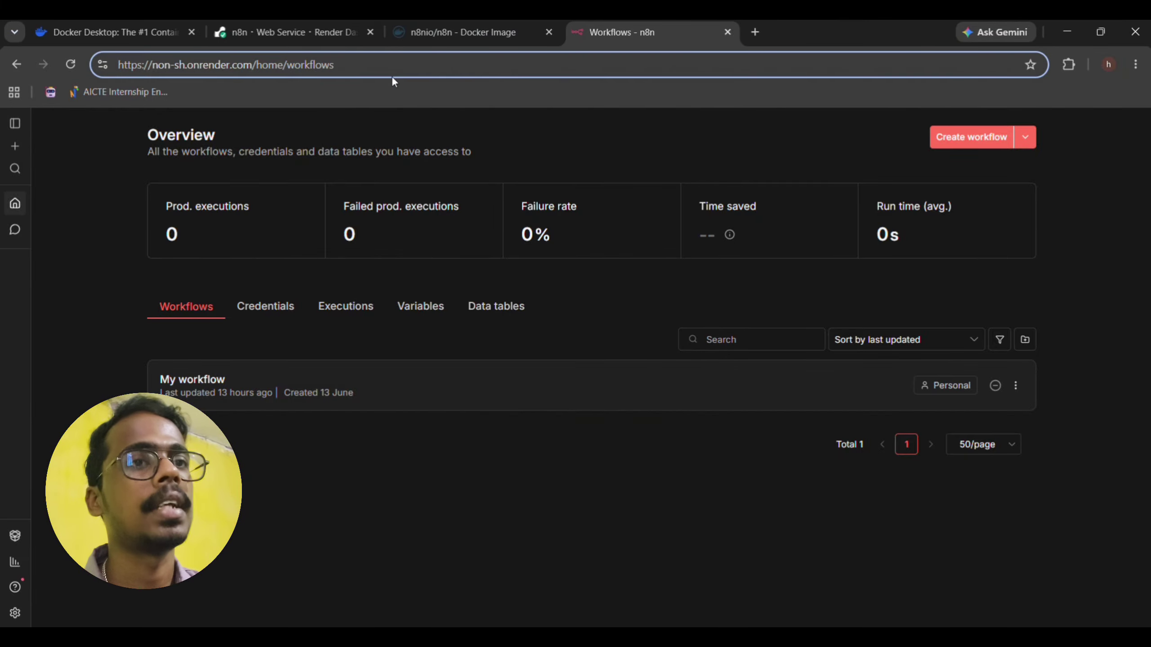
left_click(380, 122)
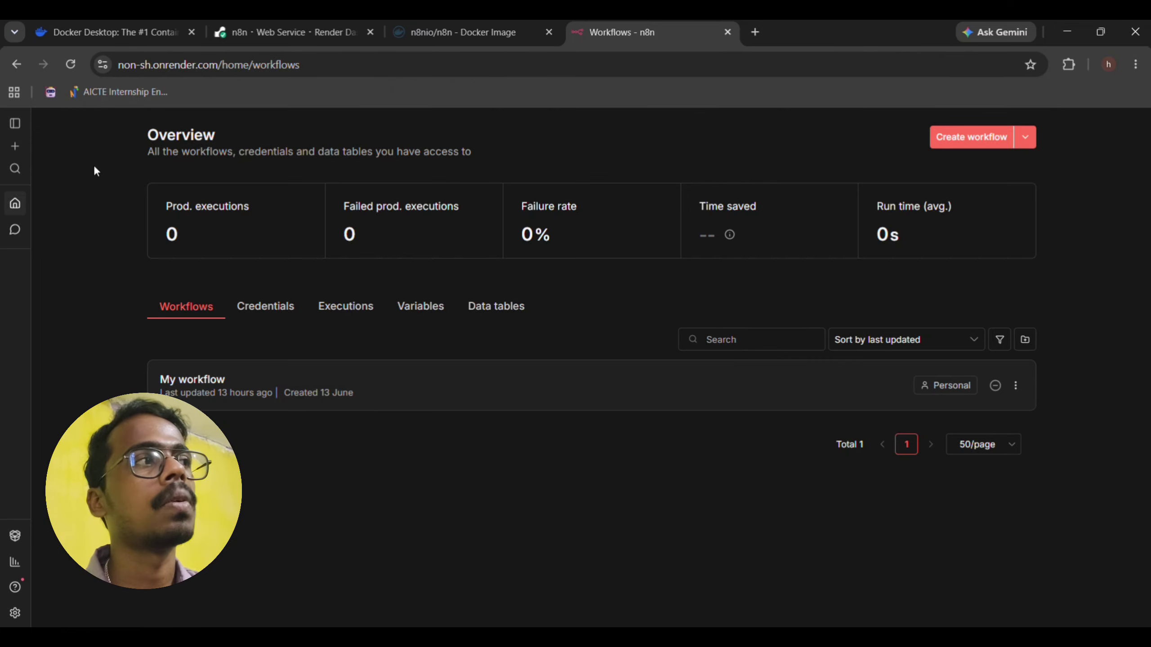
left_click(976, 137)
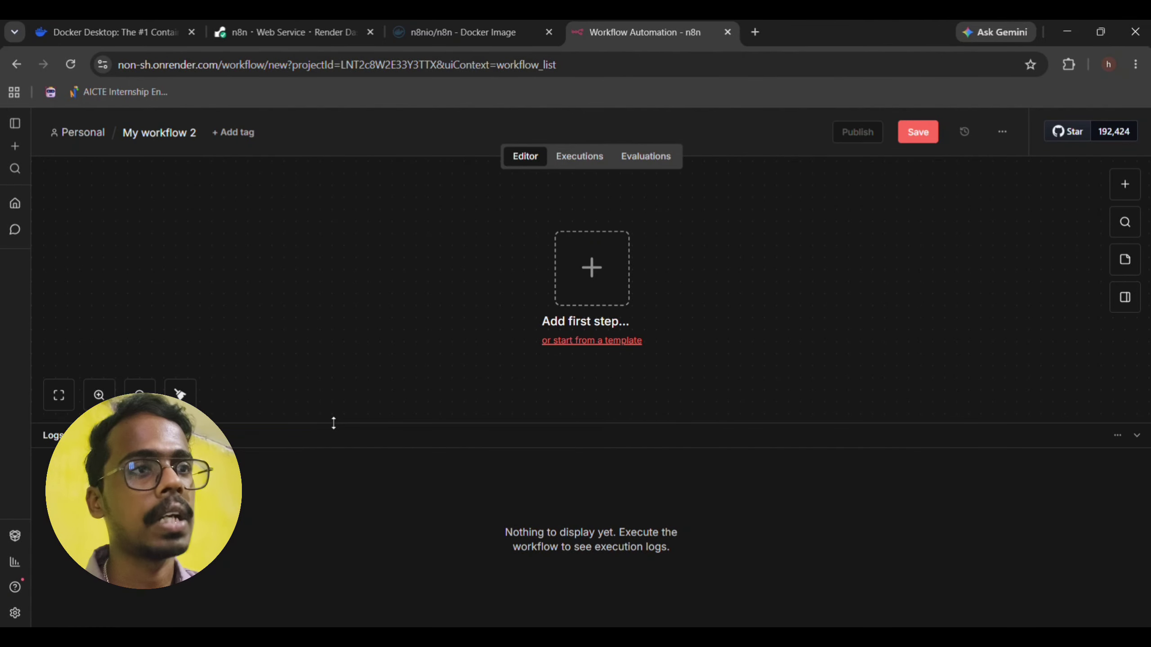
left_click_drag(334, 424, 321, 476)
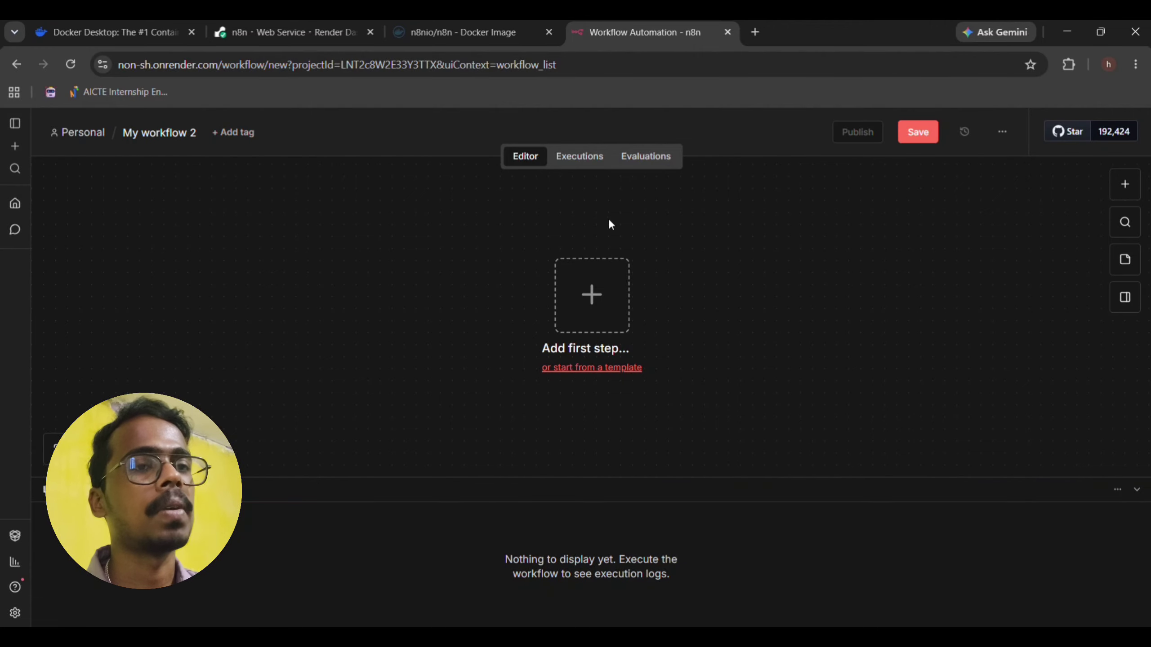
Step: Add a manual trigger as the workflow's first step and shift it sideways to make room for a following node
left_click(610, 311)
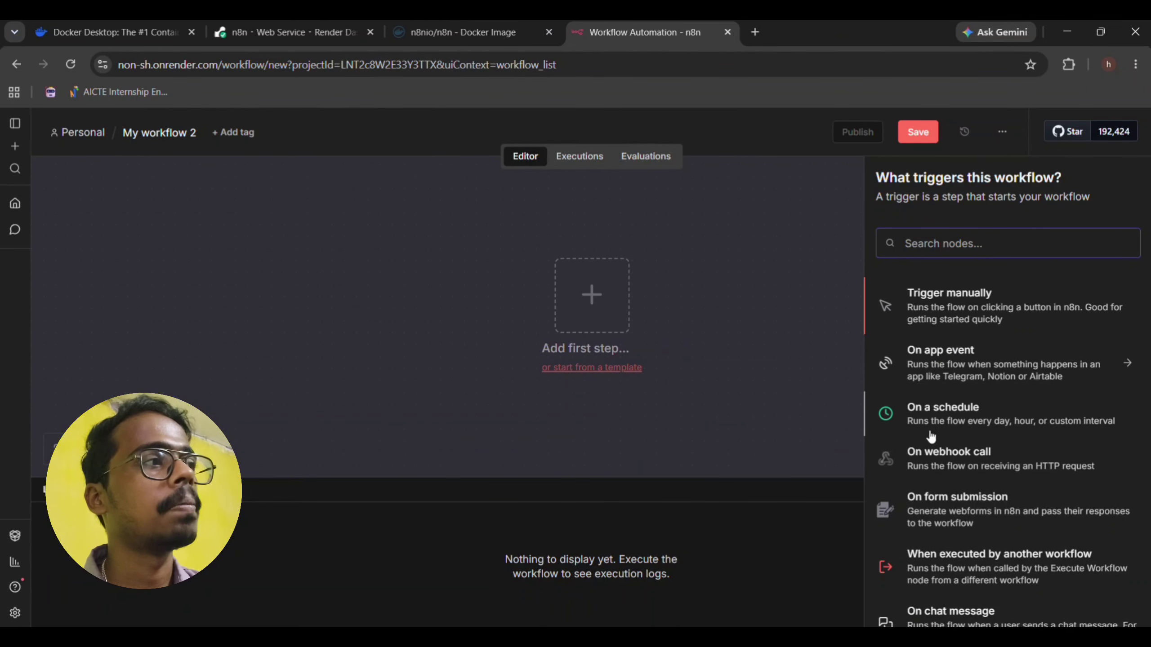
scroll(934, 442, "down", 3)
scroll(937, 482, "up", 3)
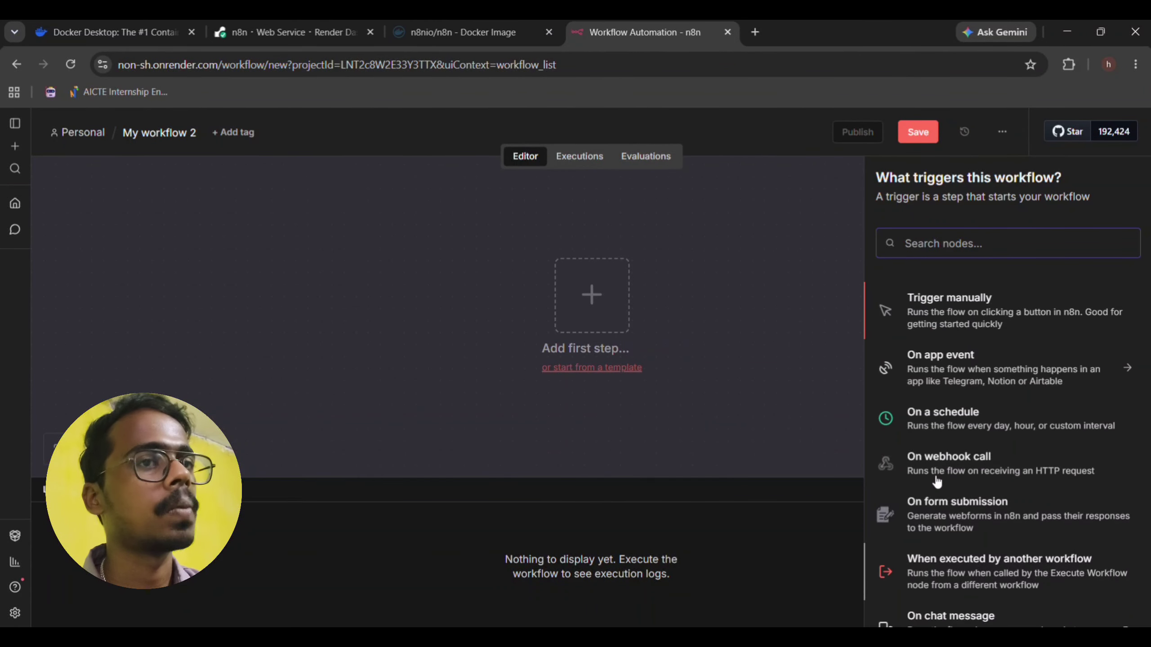
left_click(937, 323)
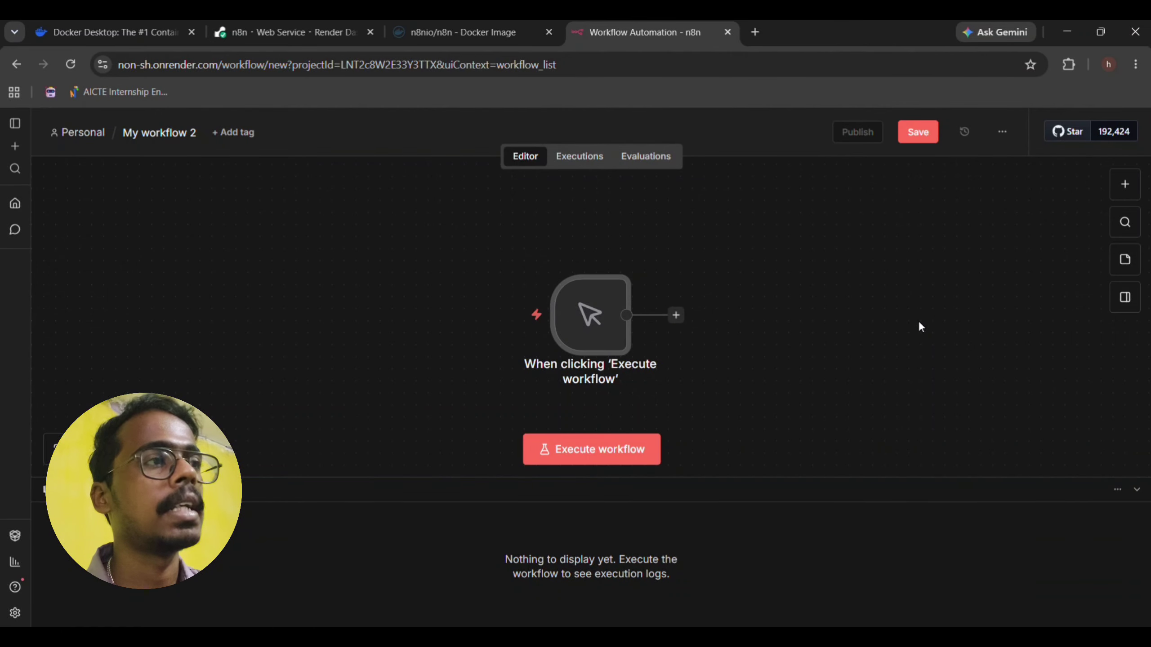
left_click_drag(597, 351, 477, 351)
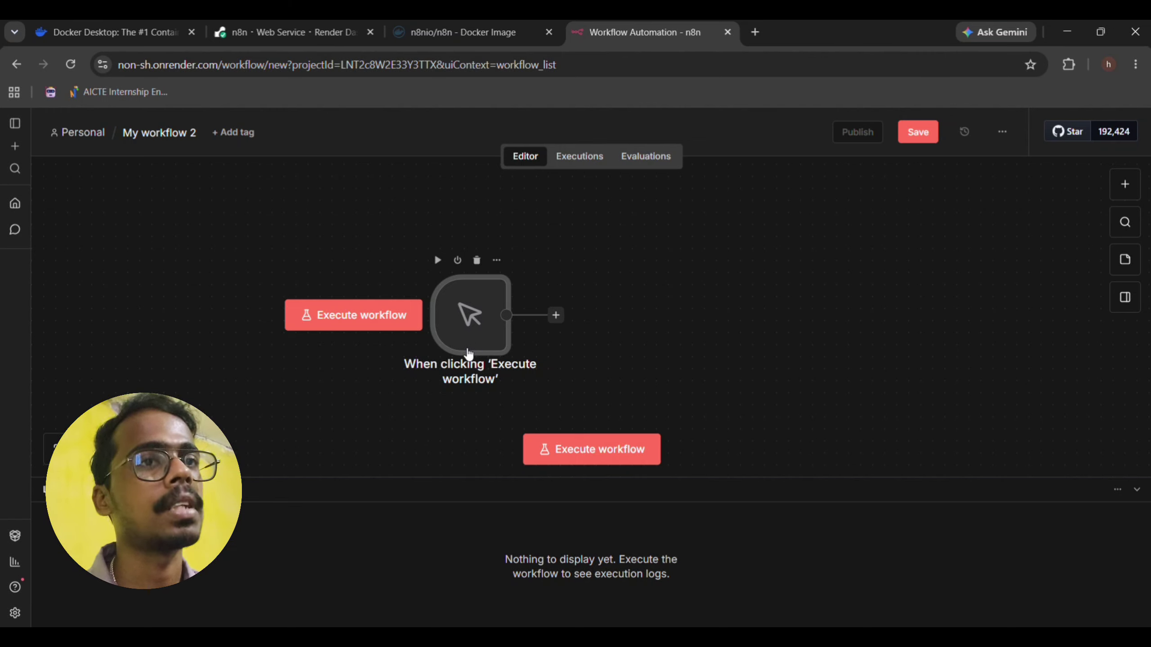
Step: Add the Google Gemini "Message a model" action after the manual trigger and adjust the trigger's position on the canvas
left_click(558, 316)
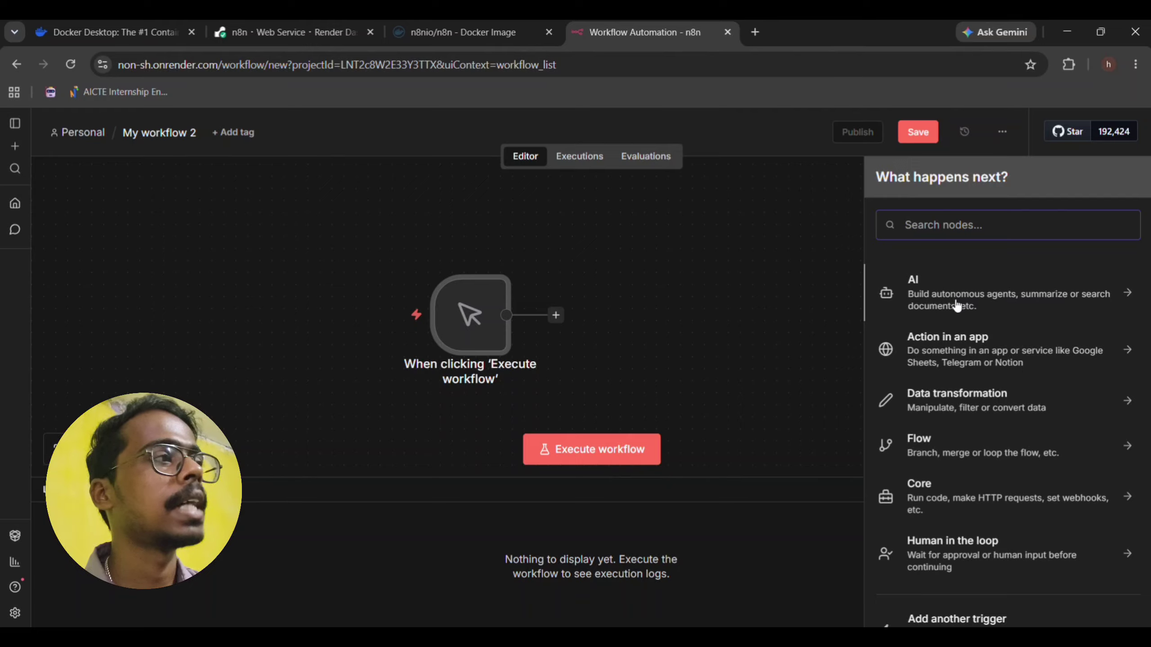
left_click(930, 305)
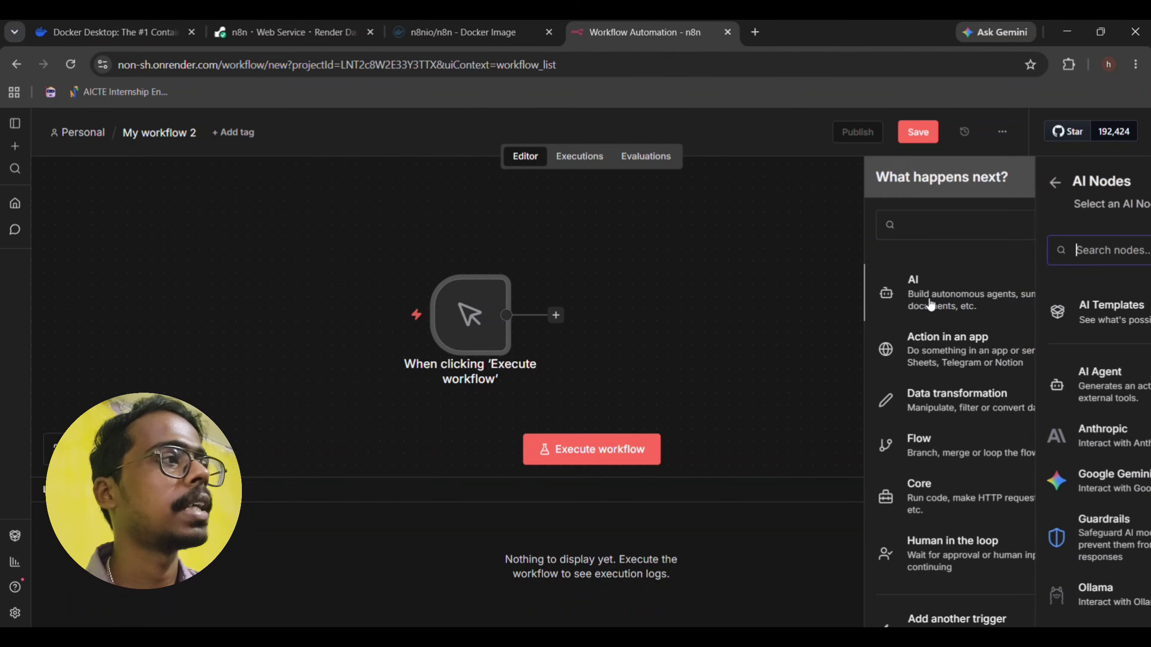
scroll(919, 317, "down", 3)
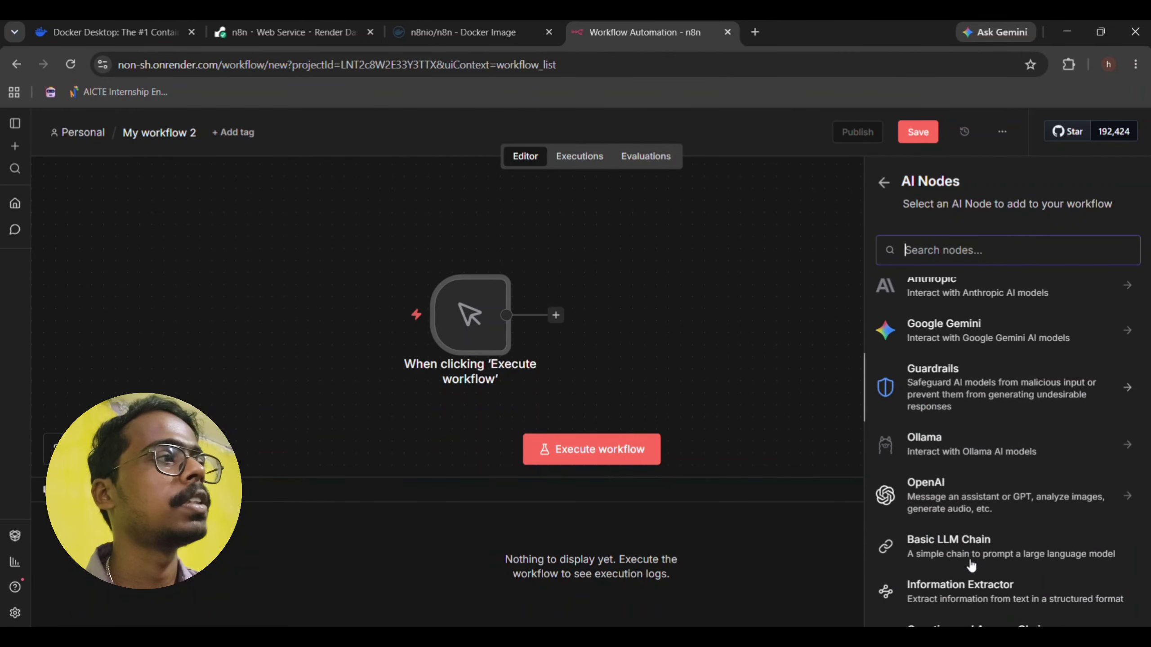
left_click(915, 330)
scroll(993, 576, "down", 3)
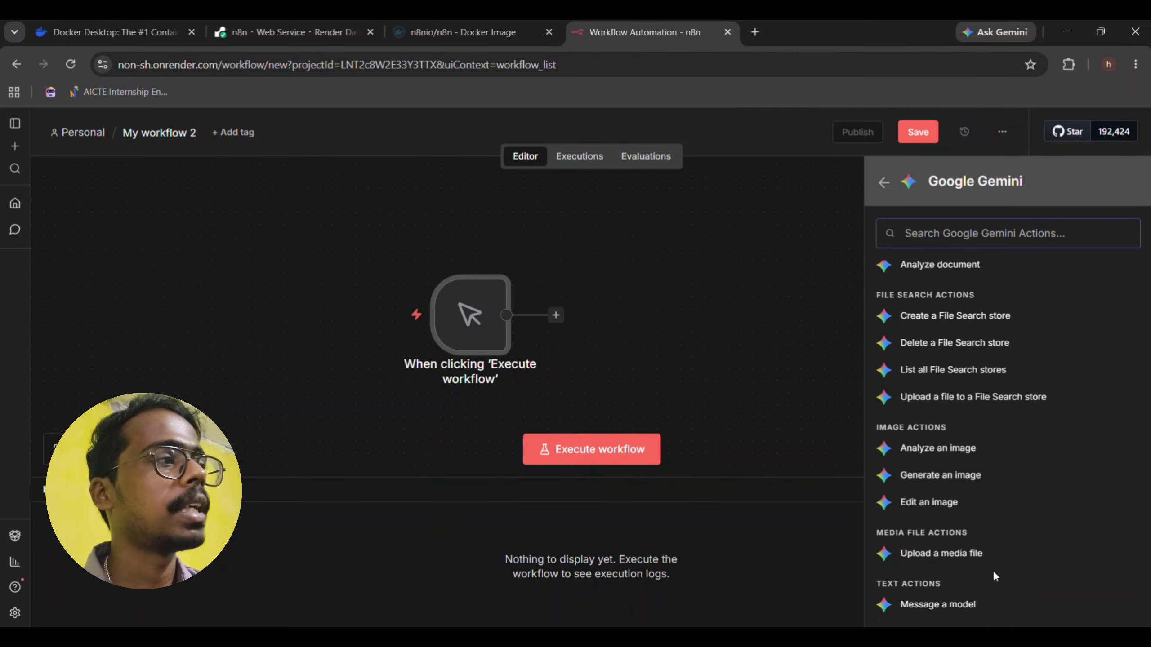
scroll(948, 523, "down", 3)
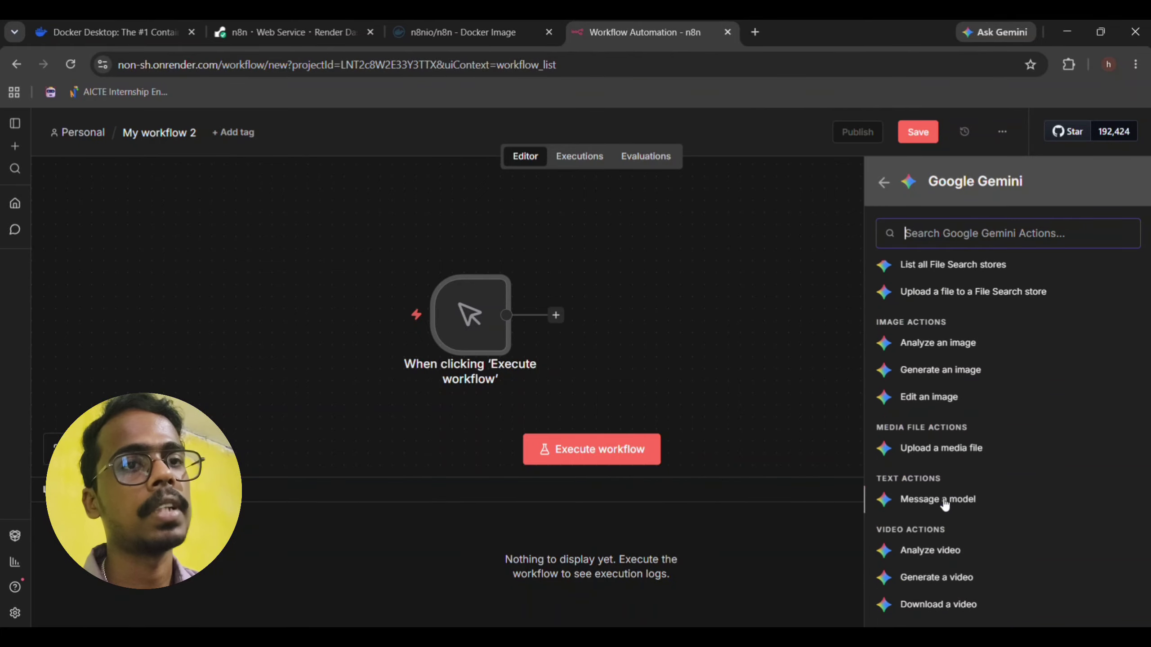
left_click(944, 501)
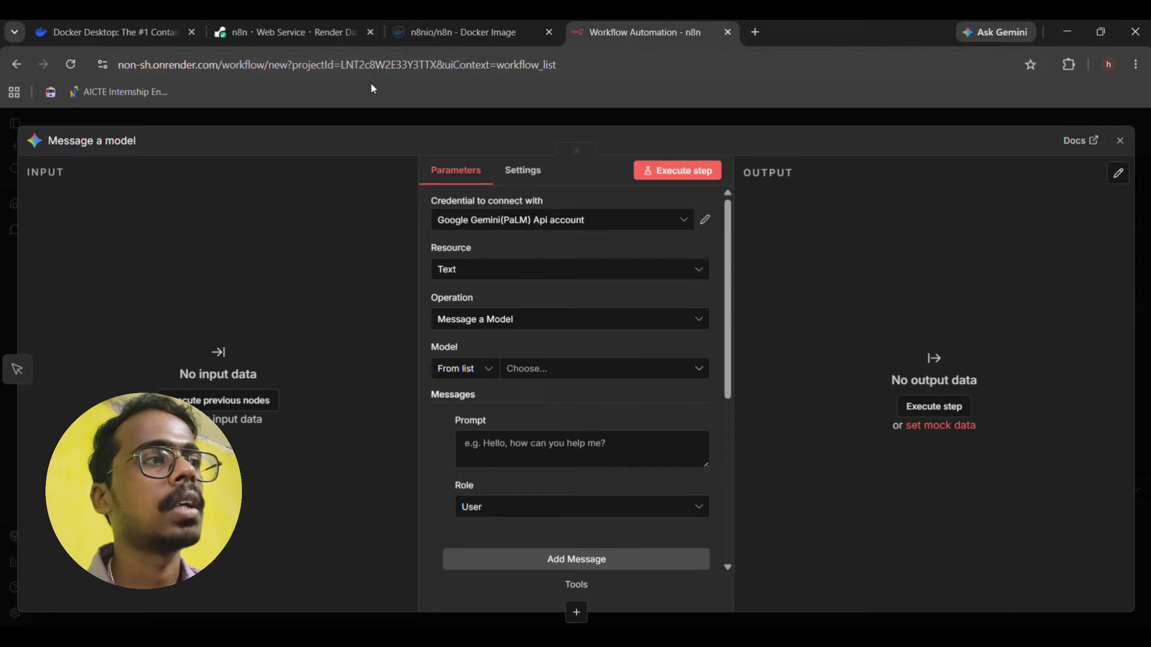
left_click(372, 119)
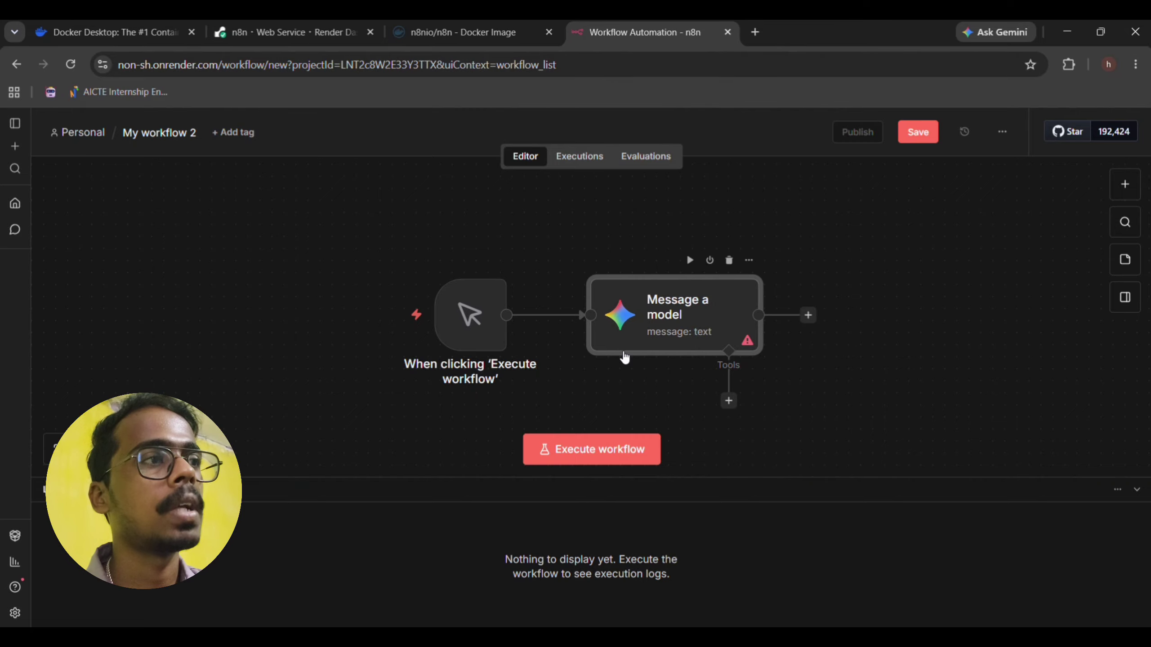
left_click_drag(450, 332, 464, 333)
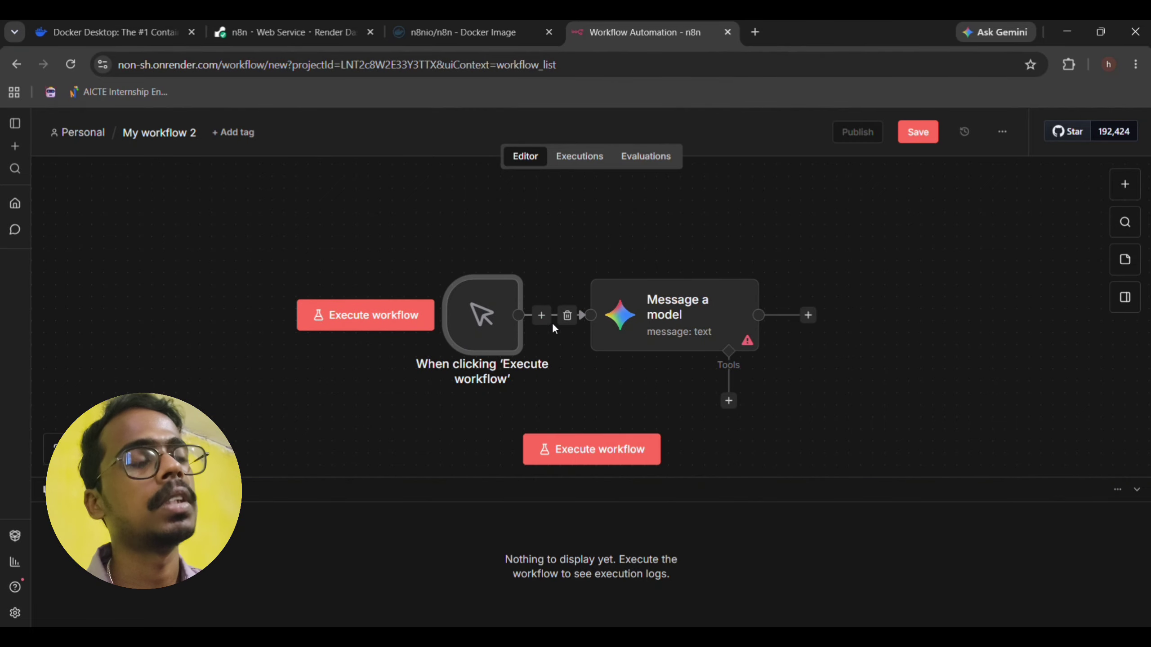
Step: Open the Message a model node's settings and start creating a new Google Gemini(PaLM) Api credential
double_click(657, 335)
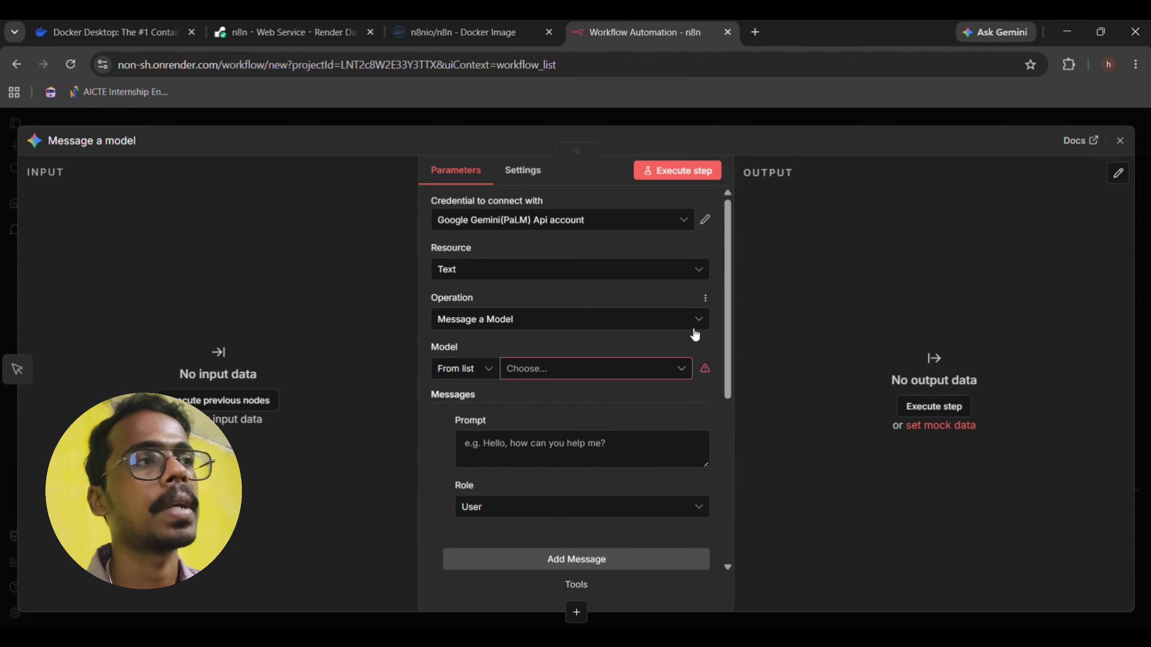
left_click(512, 226)
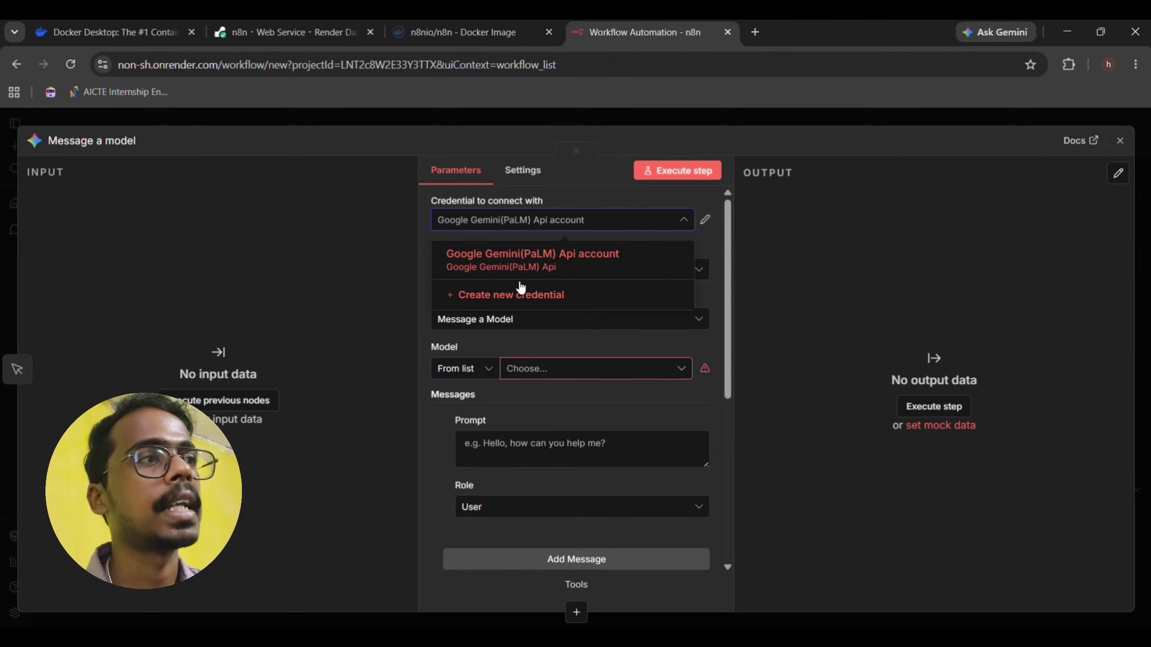
left_click(507, 307)
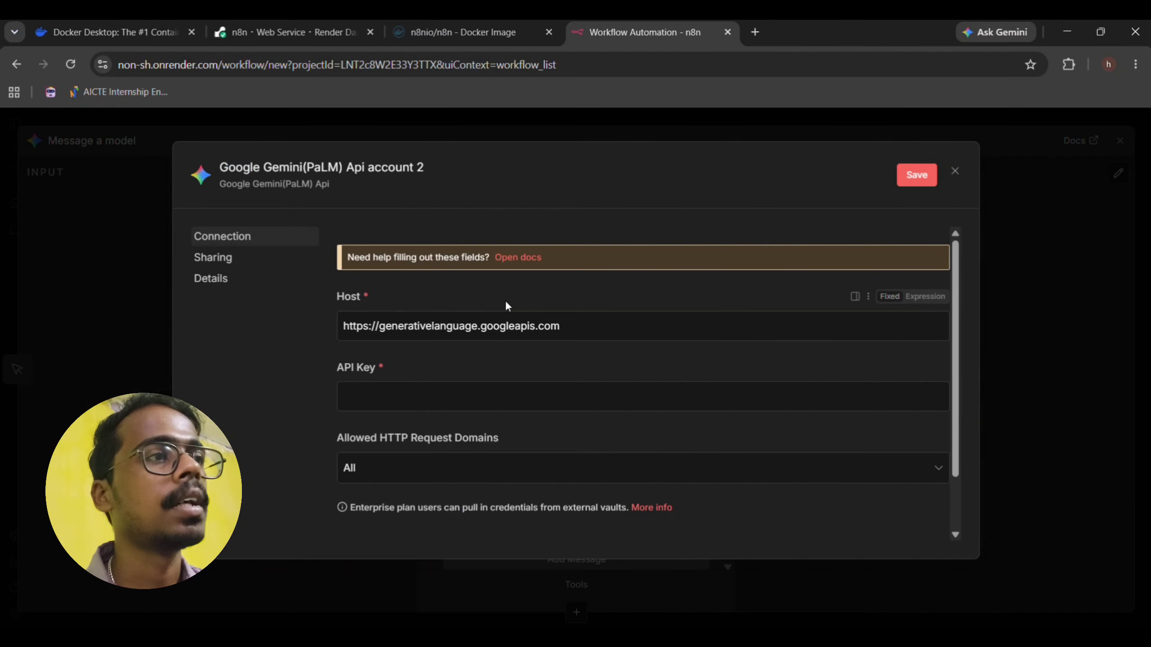
left_click(430, 403)
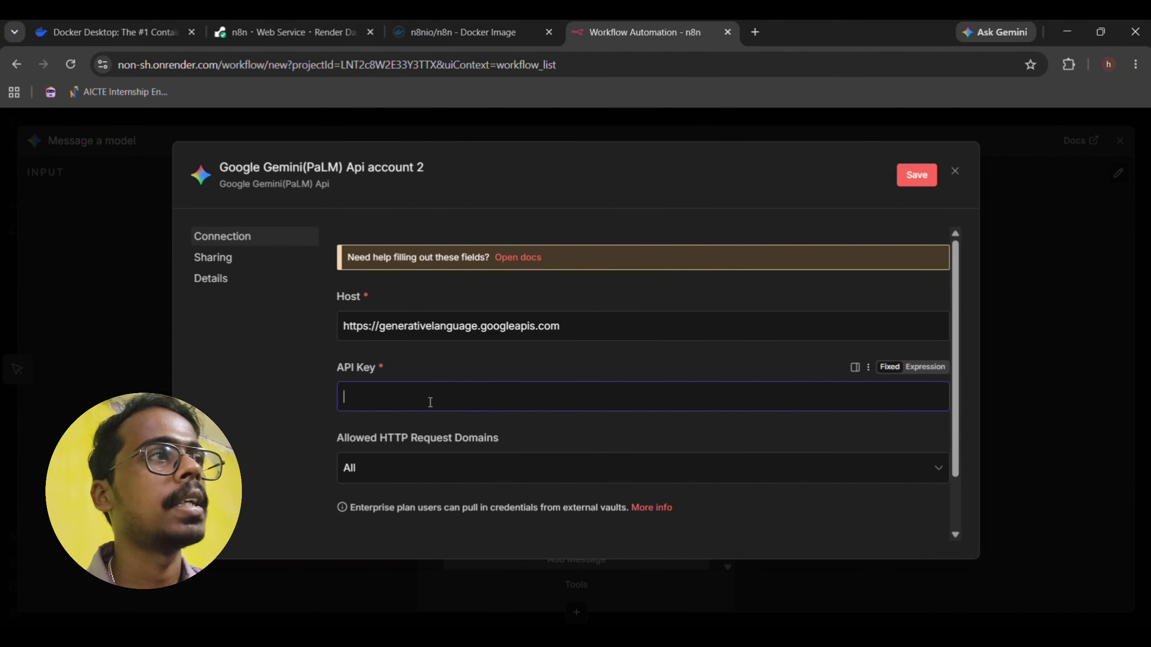
Step: Open the API Keys page of Google AI Studio in a new browser tab
left_click(753, 34)
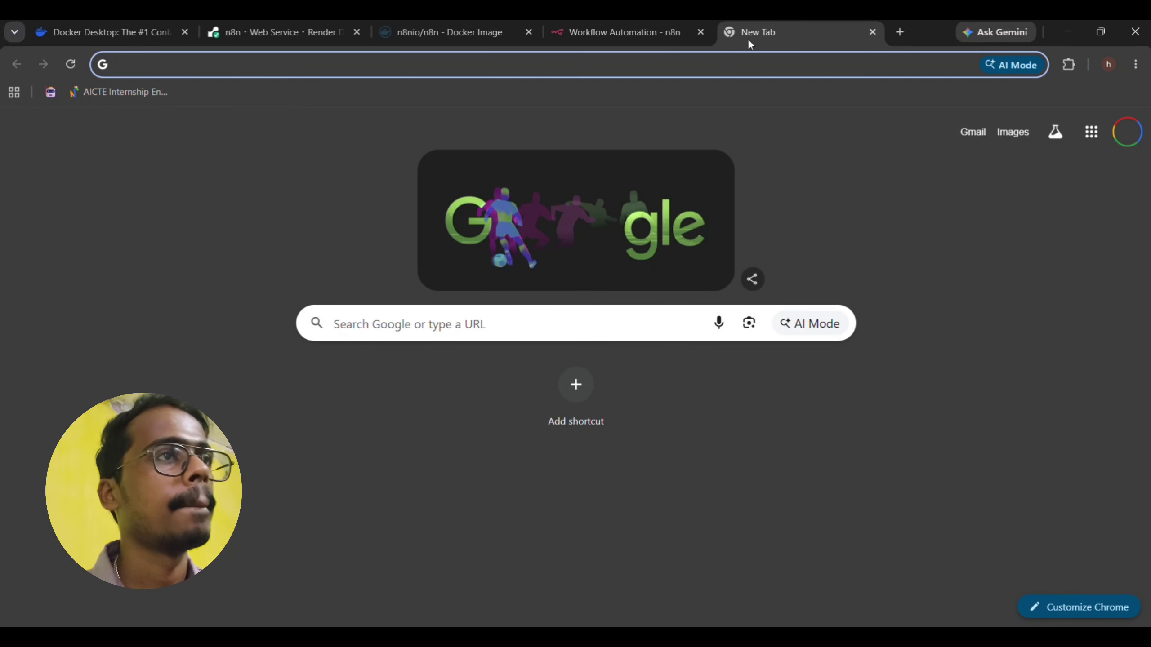
type("gio")
key("BackSpace")
key("BackSpace")
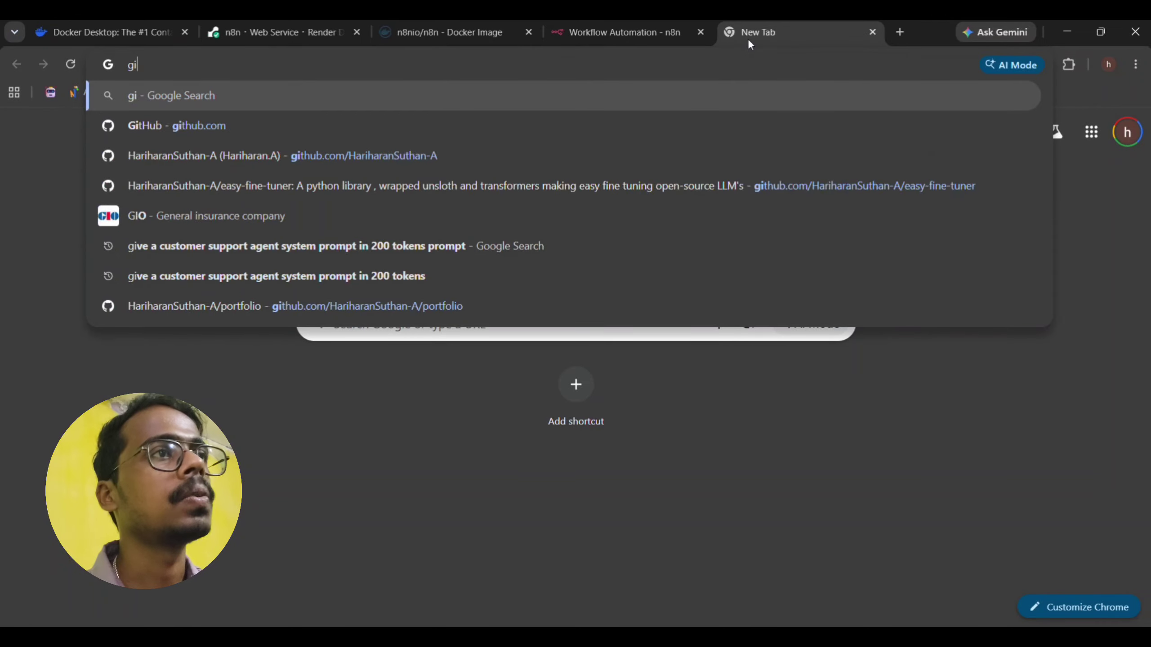
type("oo")
key("Return")
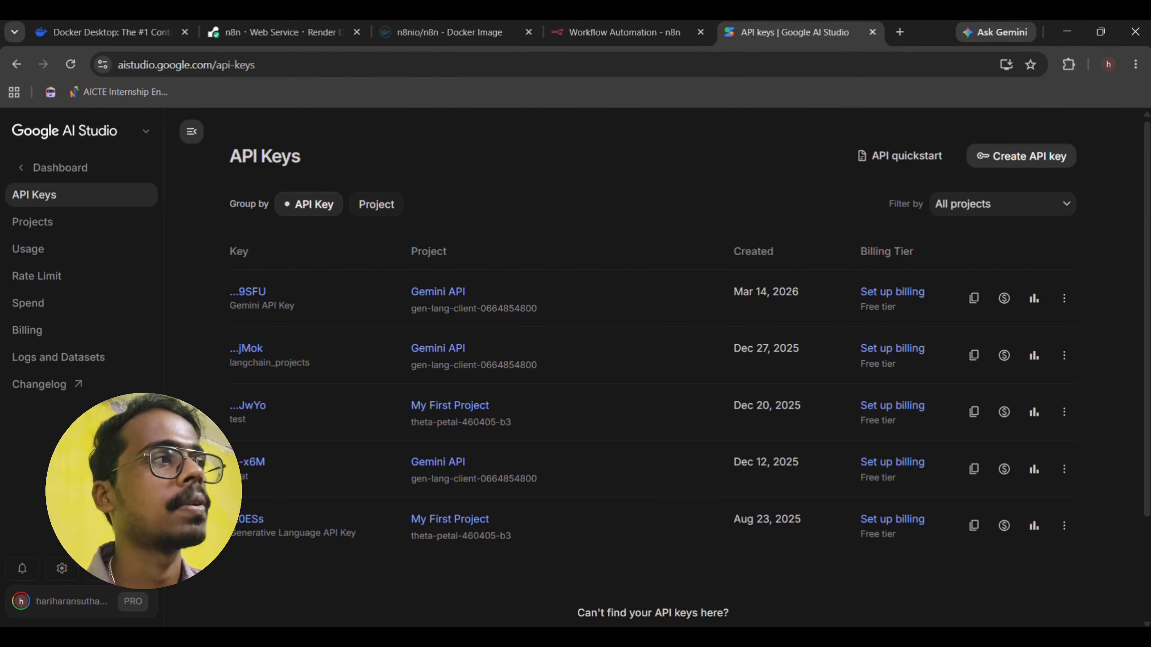
Step: Create an API key named "Gemini API Key 2" in the Gemini API project and copy the key
left_click(1026, 165)
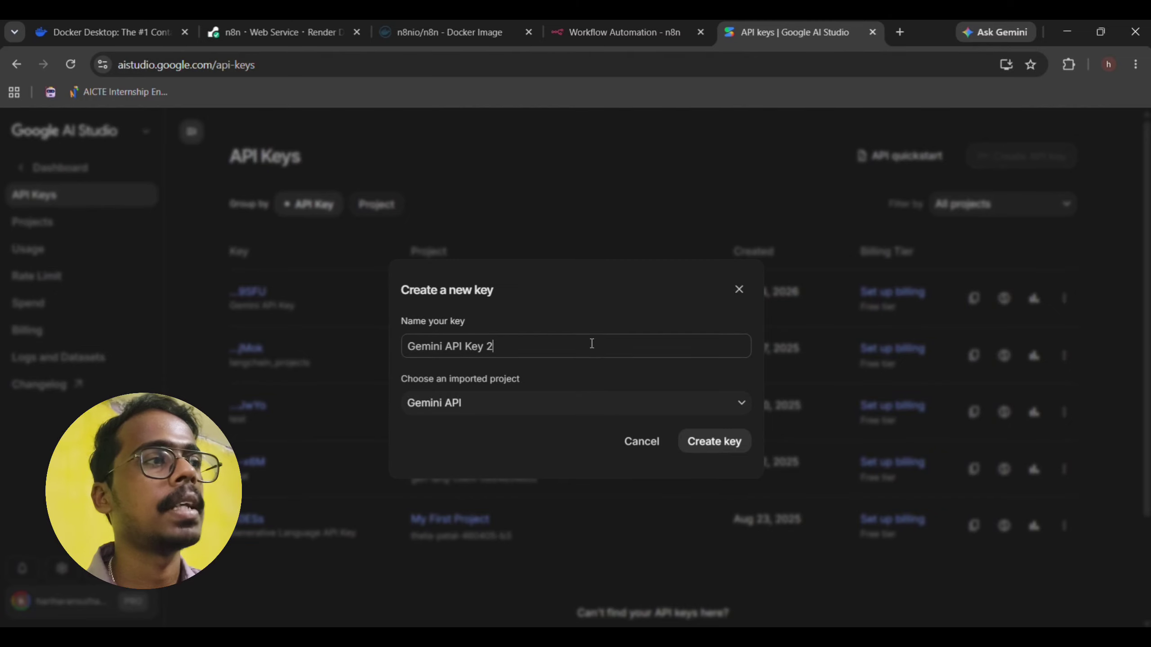
left_click_drag(591, 342, 362, 371)
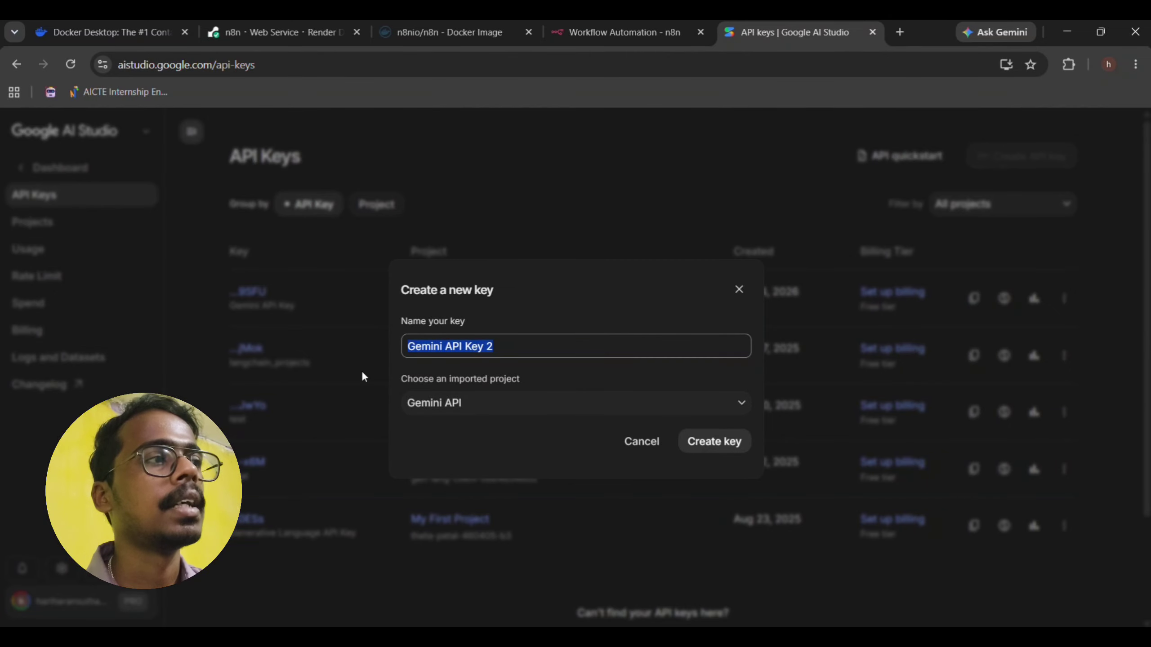
left_click(707, 442)
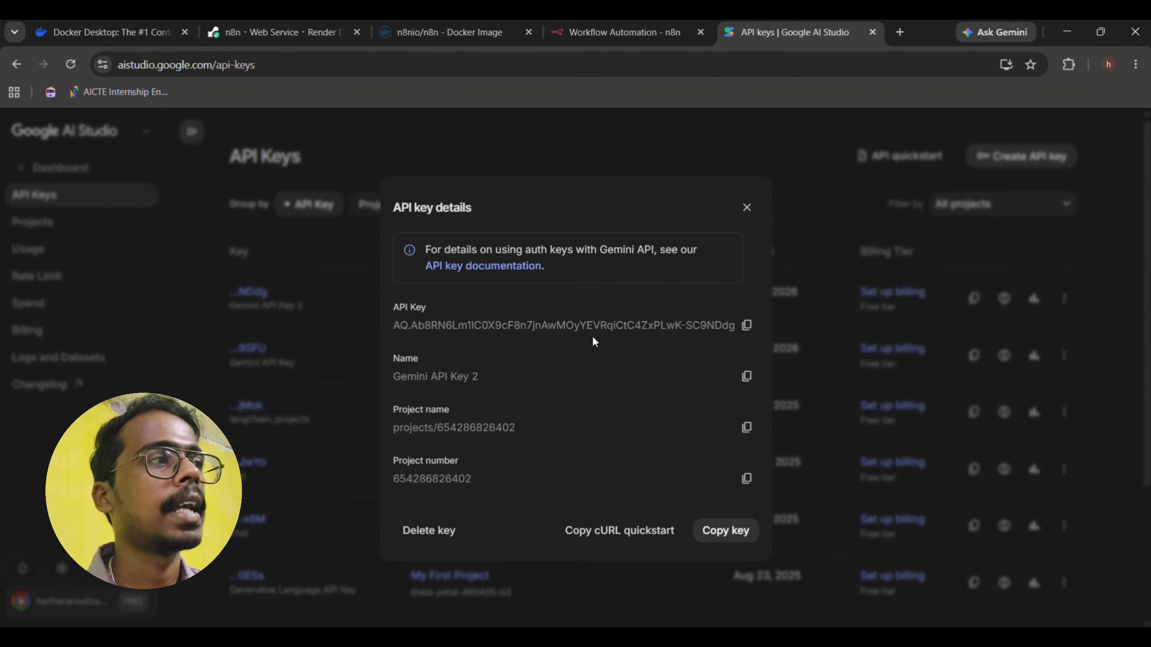
left_click(747, 325)
Step: Return to n8n, paste the API key into the new Gemini credential, then save and close it
left_click(678, 35)
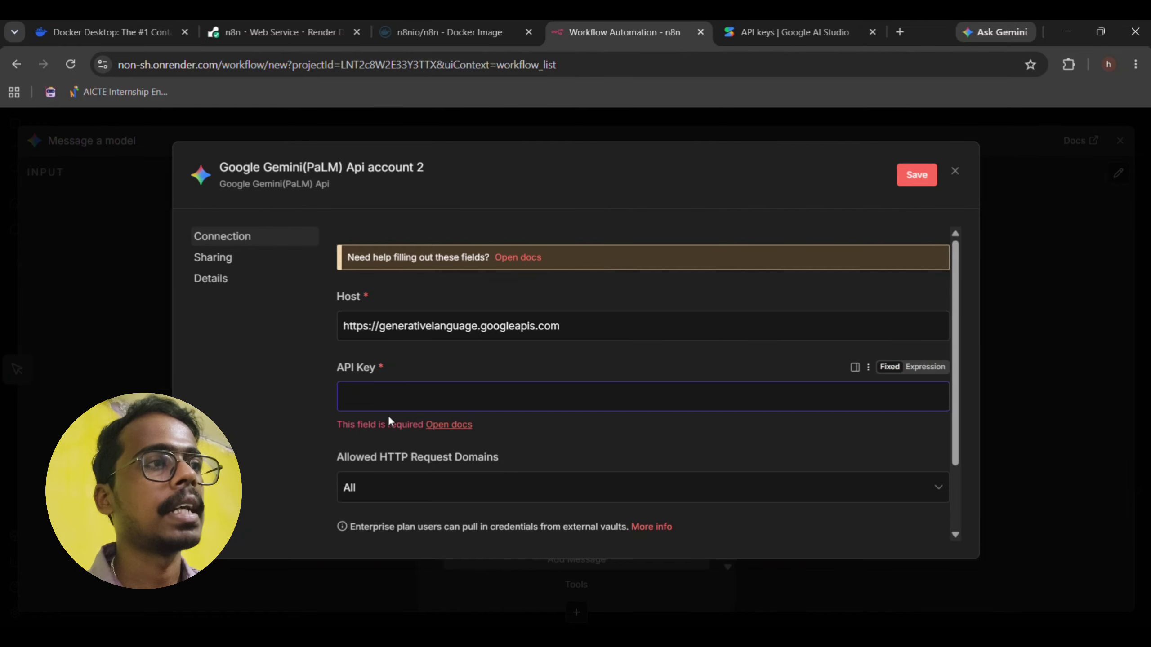
key("ctrl+v")
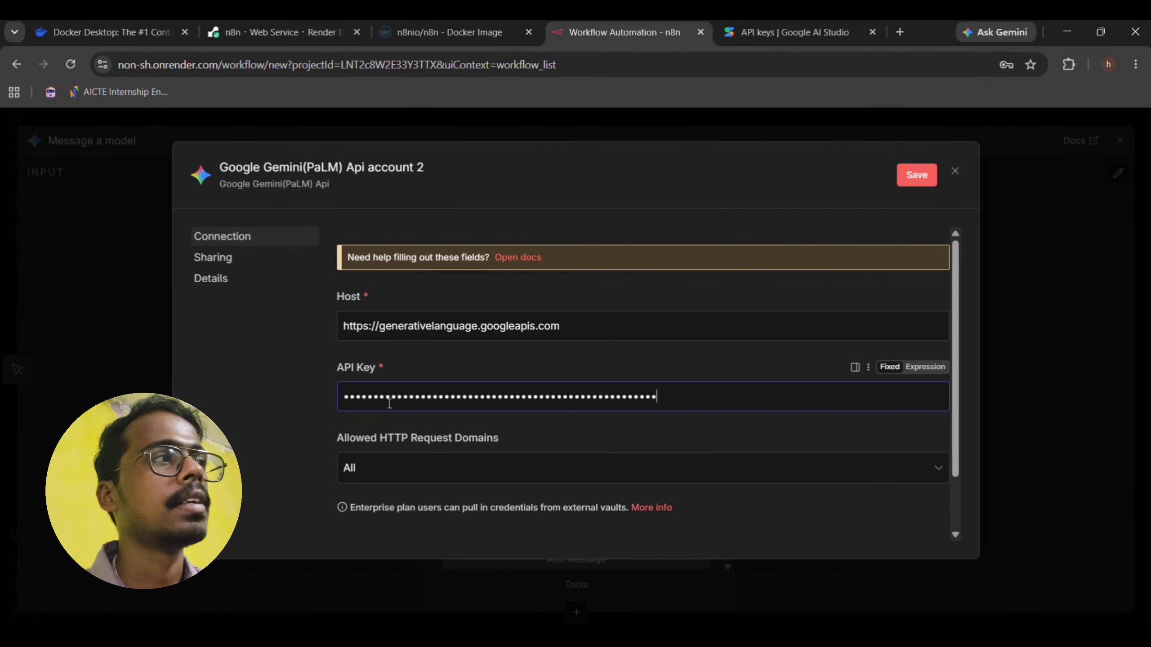
left_click(903, 186)
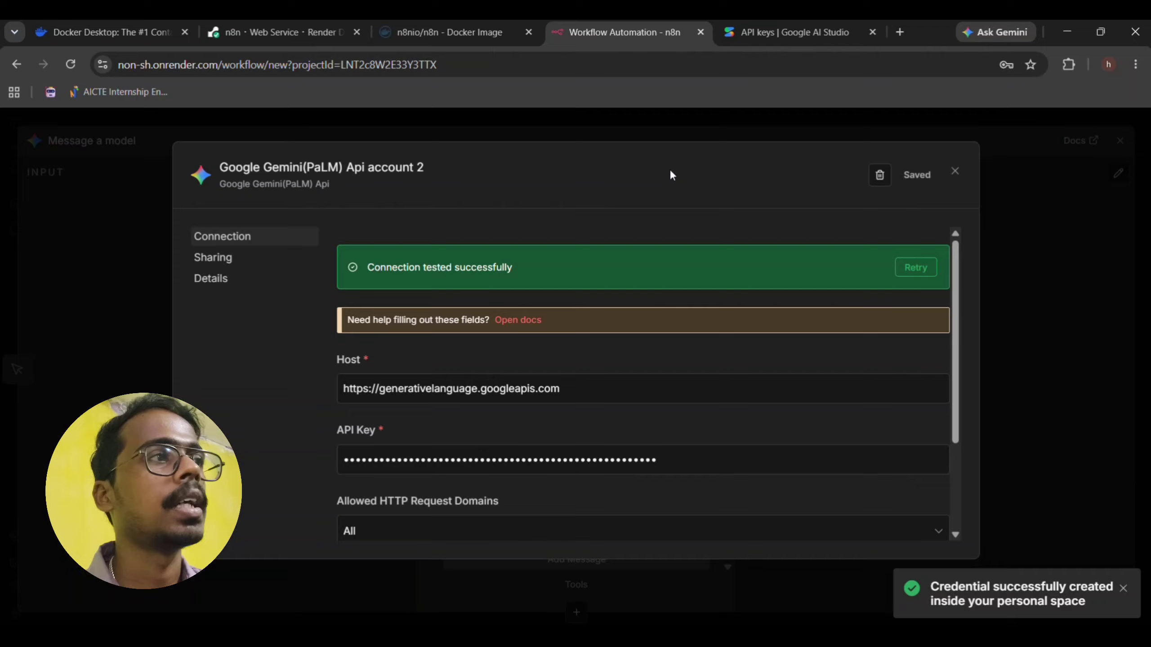
left_click(662, 136)
Step: Set the node's credential to "Google Gemini(PaLM) Api account" and its model to models/gemini-2.5-flash
left_click(573, 222)
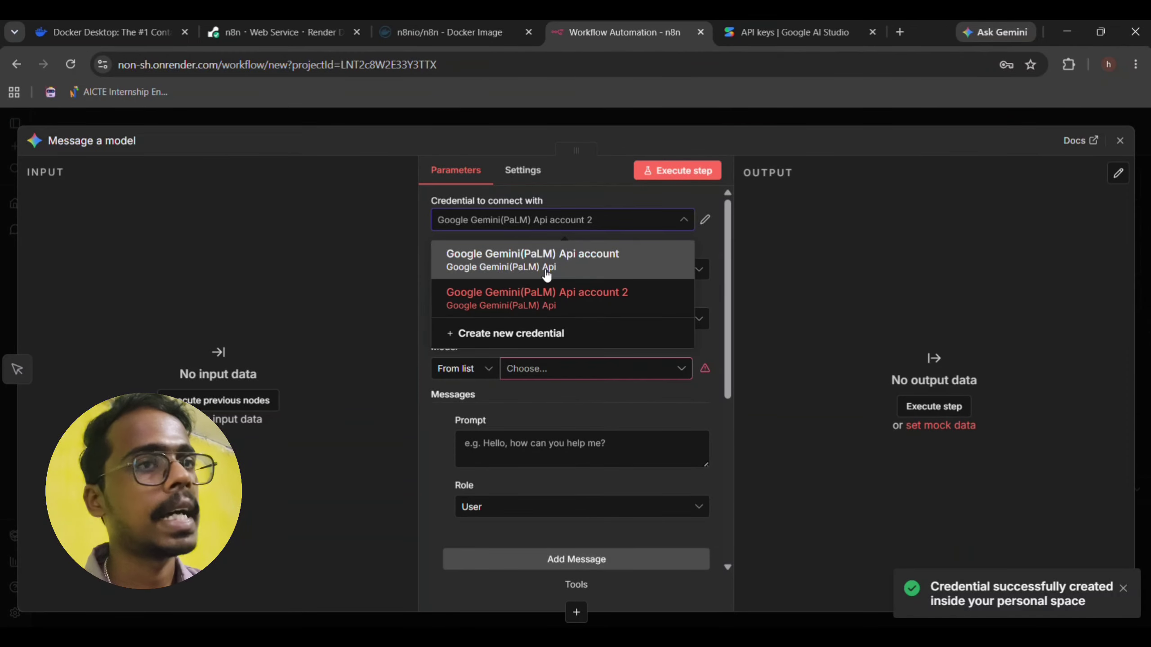
left_click(549, 268)
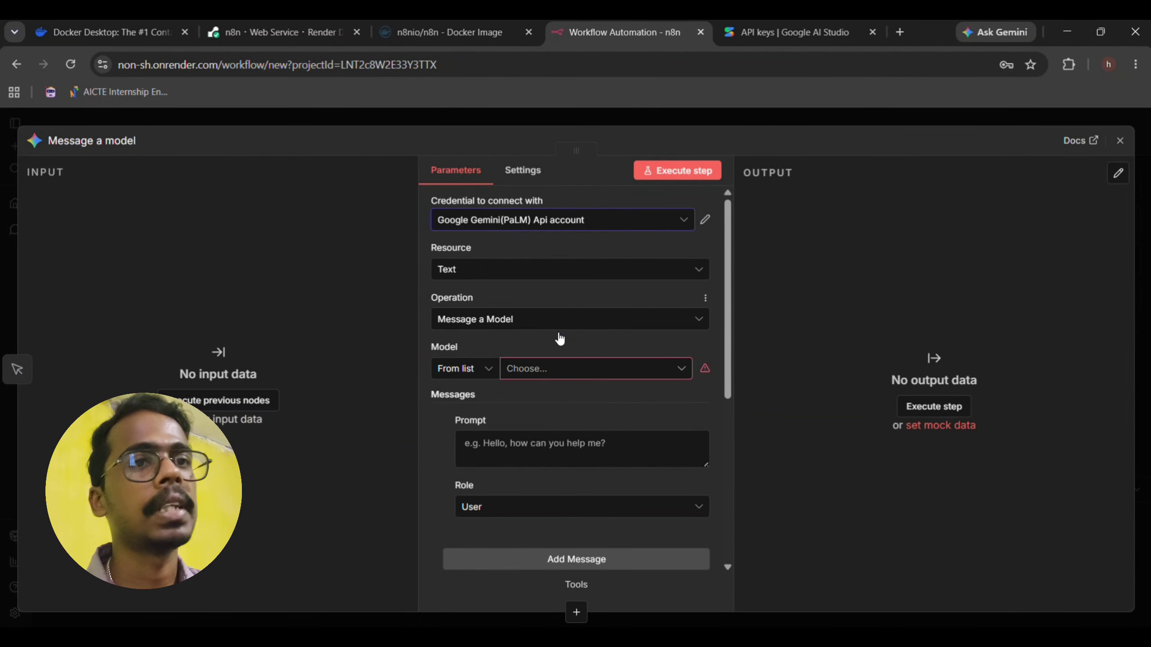
left_click(554, 371)
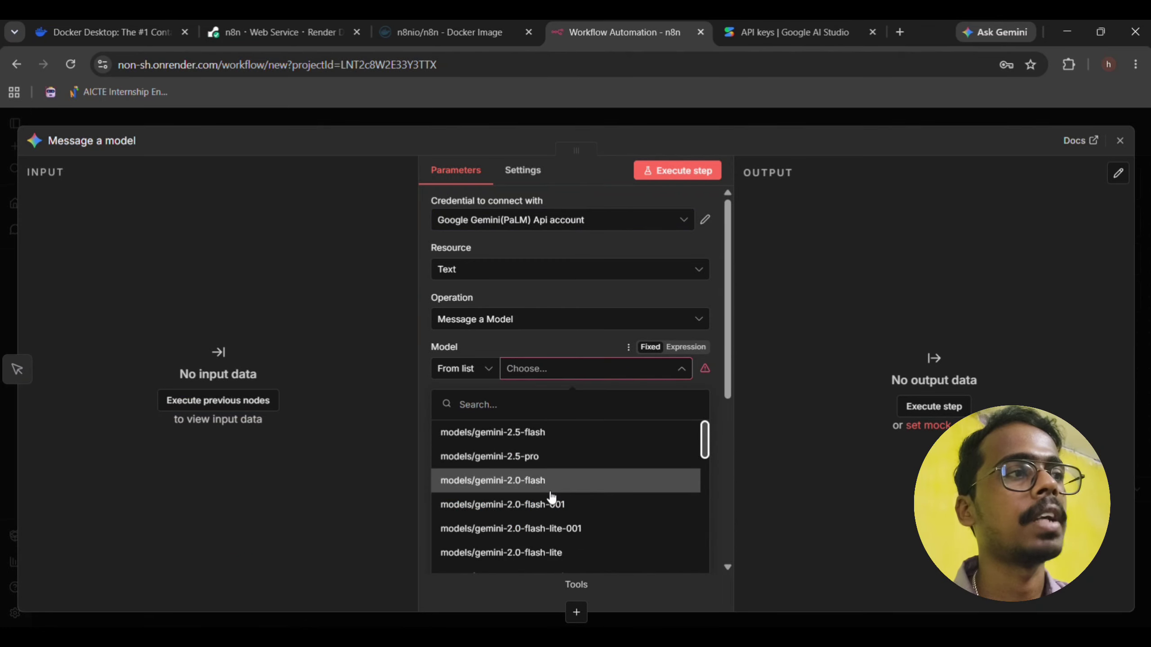
left_click(558, 433)
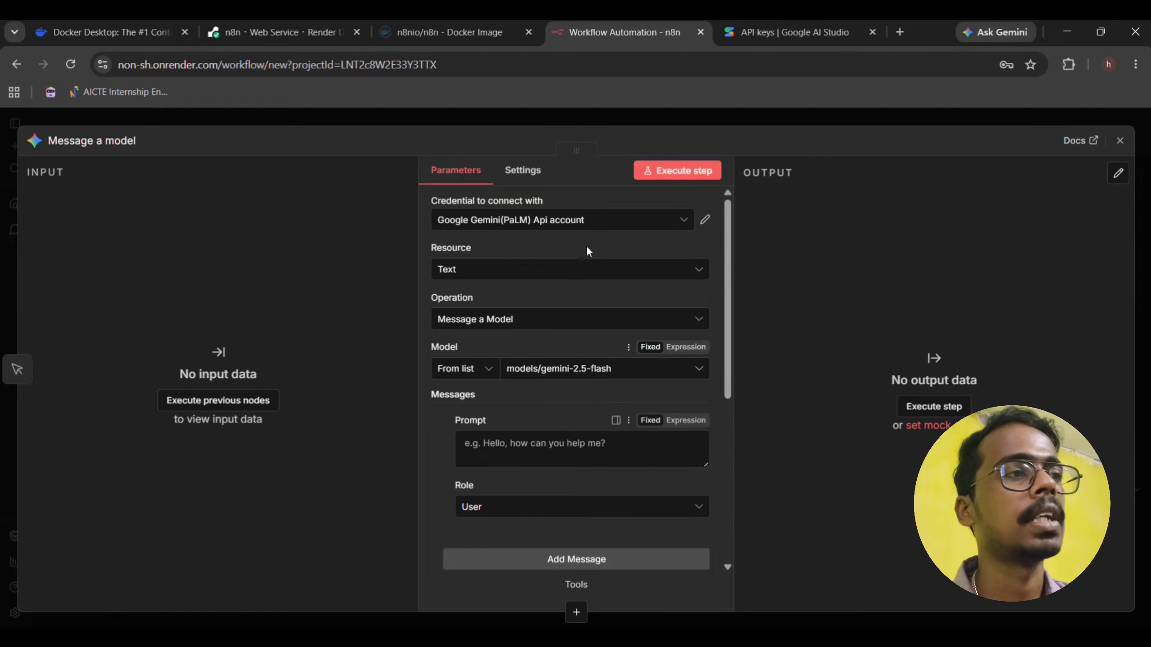
Step: Set the Message a model node's prompt to "Hi" and execute the step
left_click(534, 453)
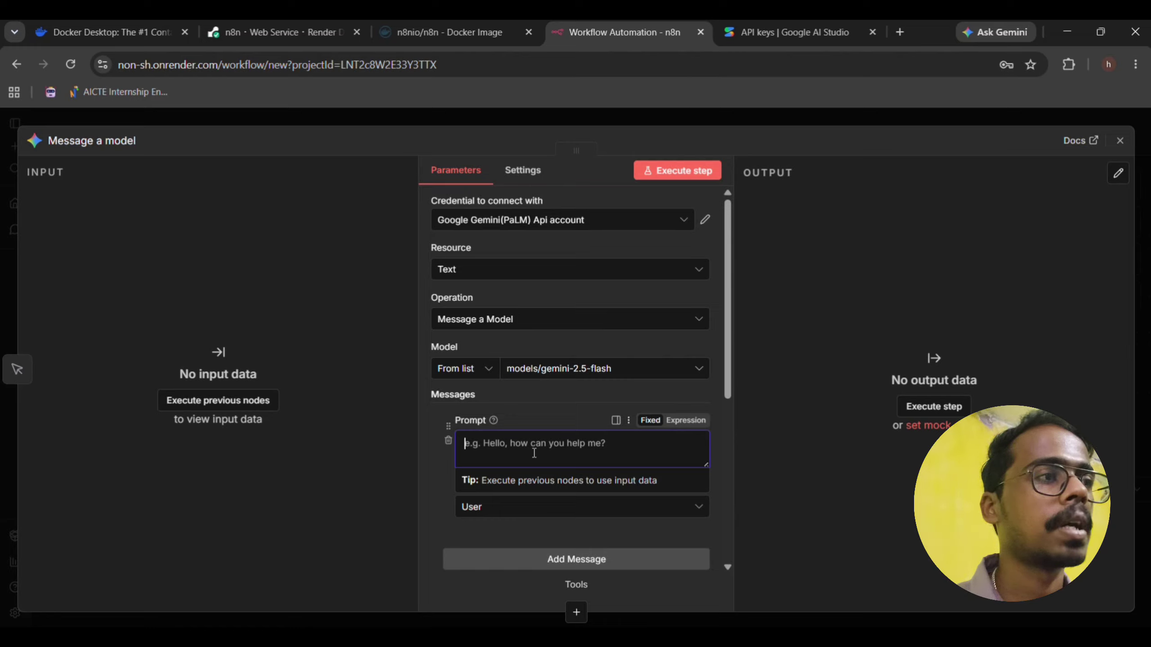
type("H")
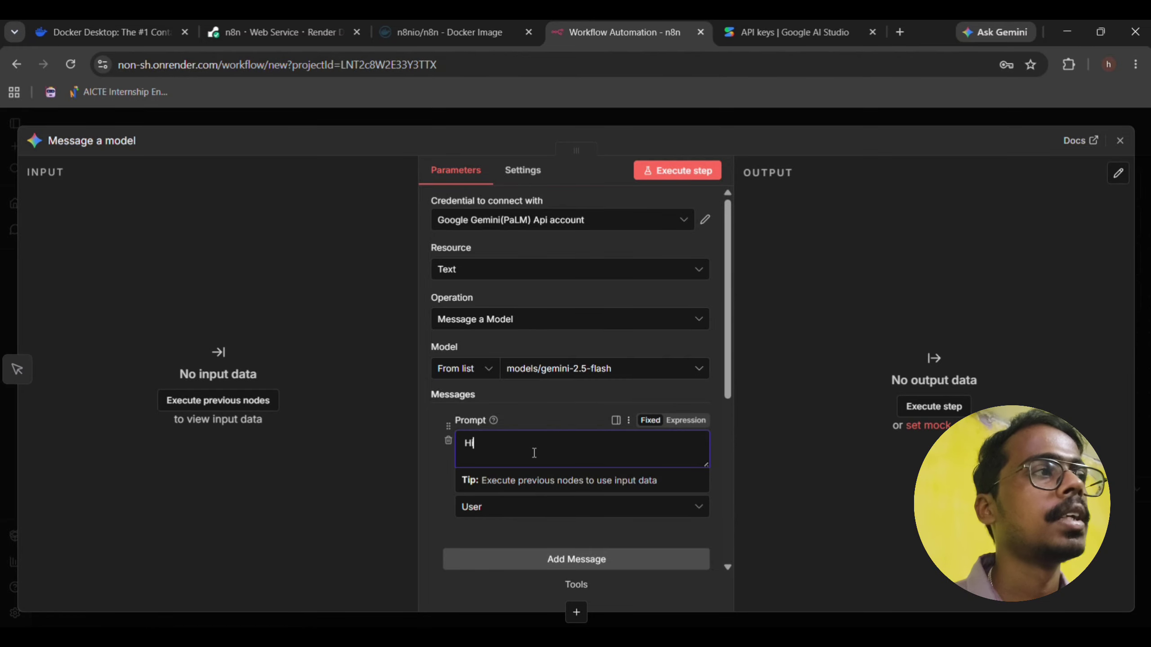
left_click(698, 174)
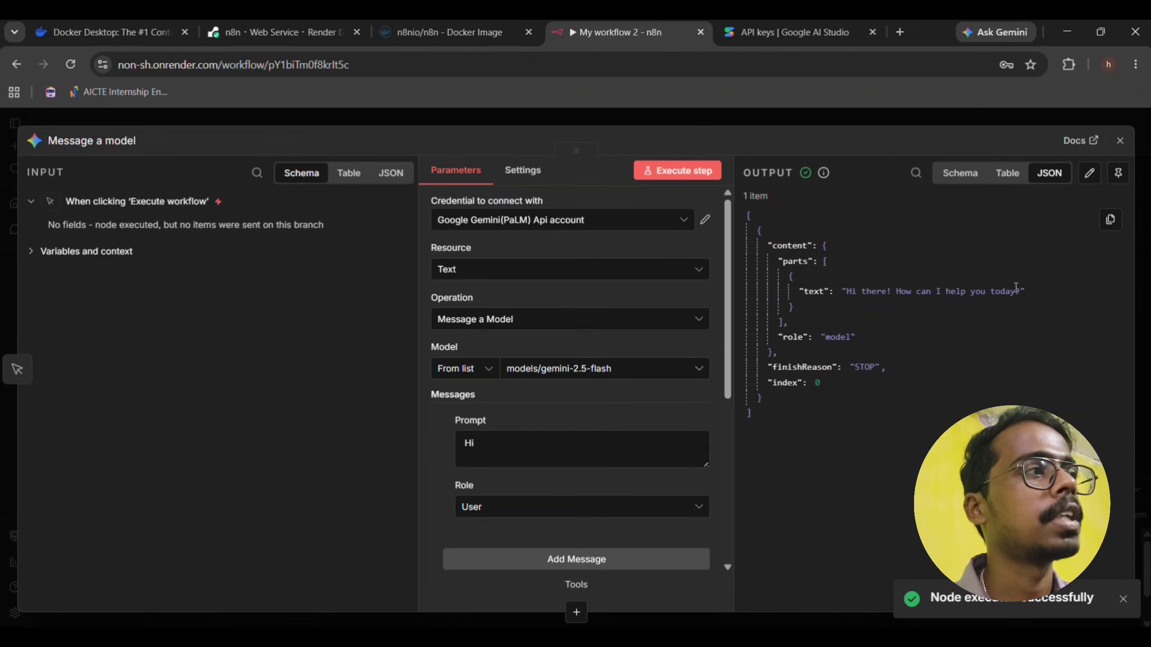
Step: Examine the node's JSON reply, compare it with the prompt, and return to the workflow canvas
left_click_drag(1024, 292, 732, 307)
left_click(845, 307)
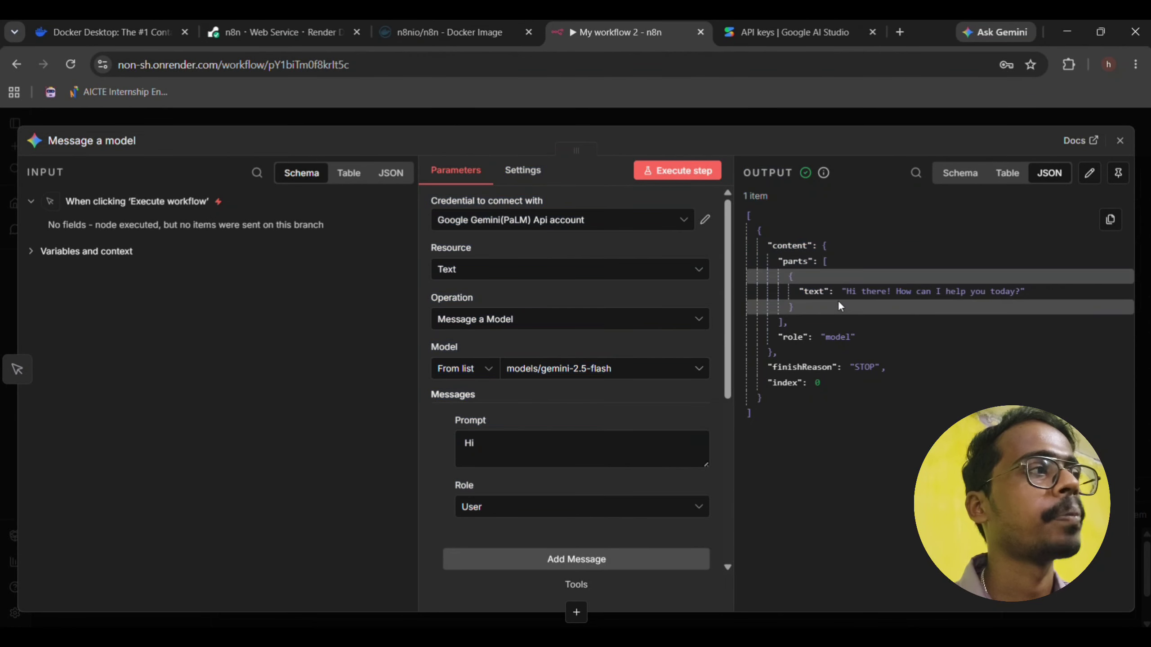
left_click_drag(852, 282, 839, 307)
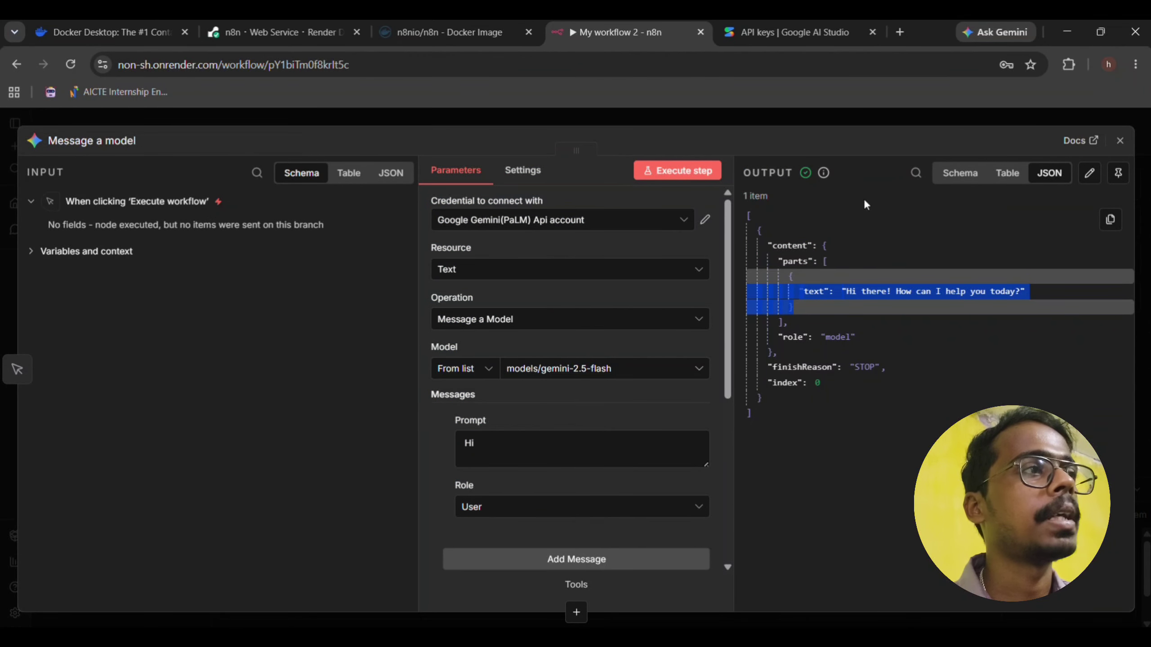
left_click(818, 123)
left_click(481, 342)
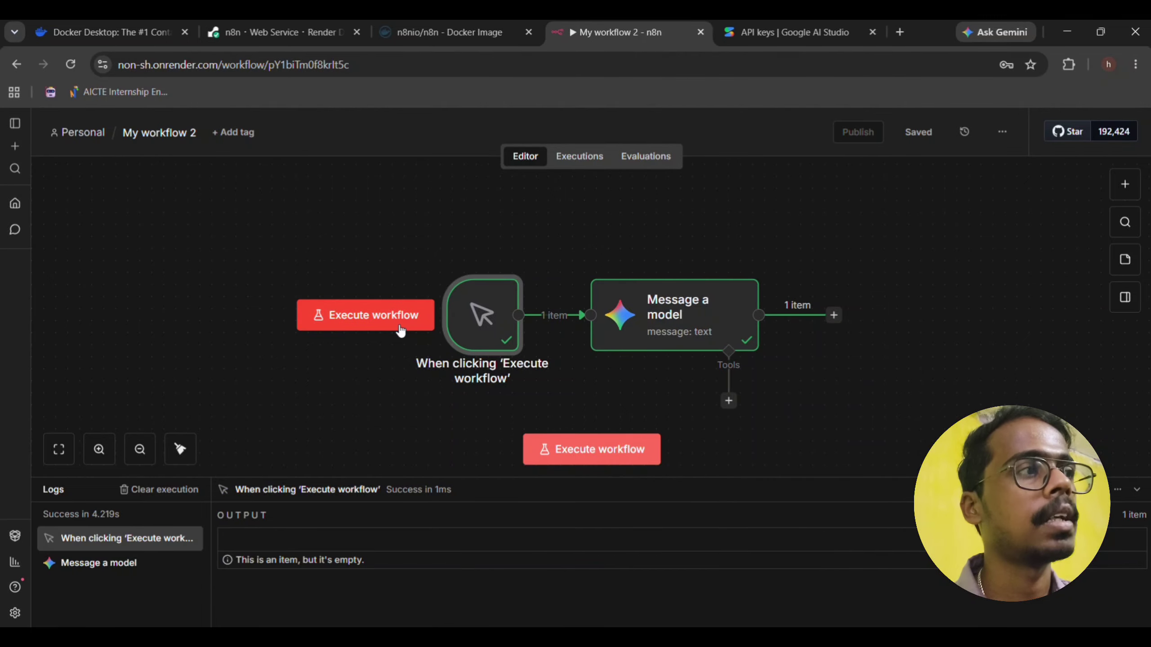
double_click(652, 300)
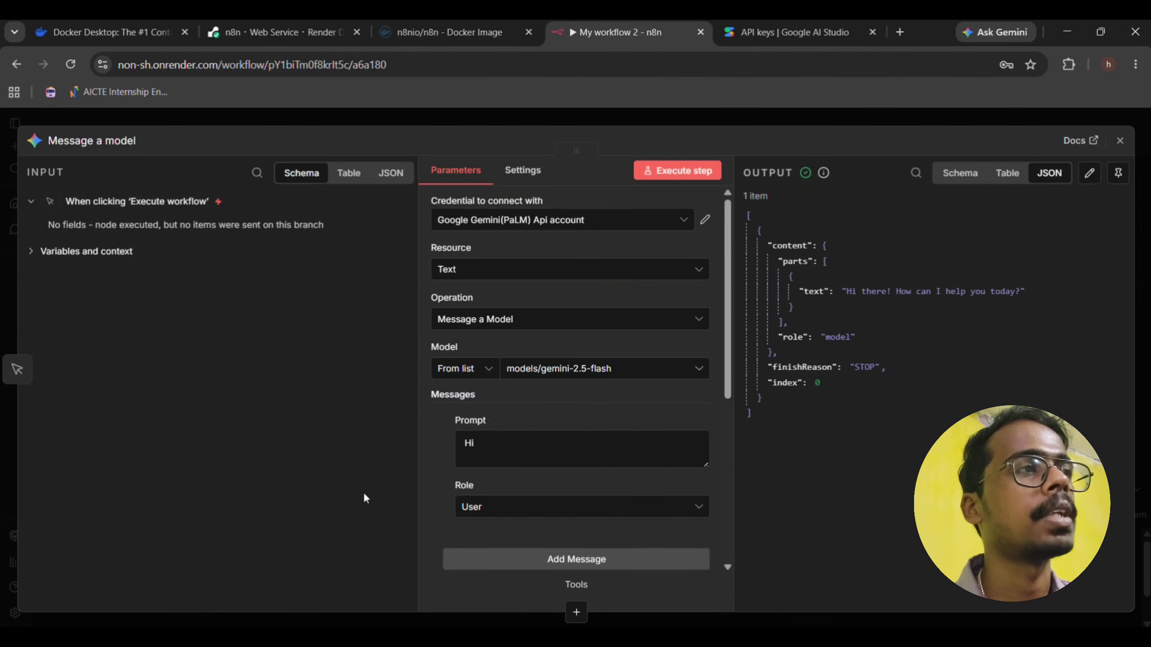
triple_click(519, 449)
key("Escape")
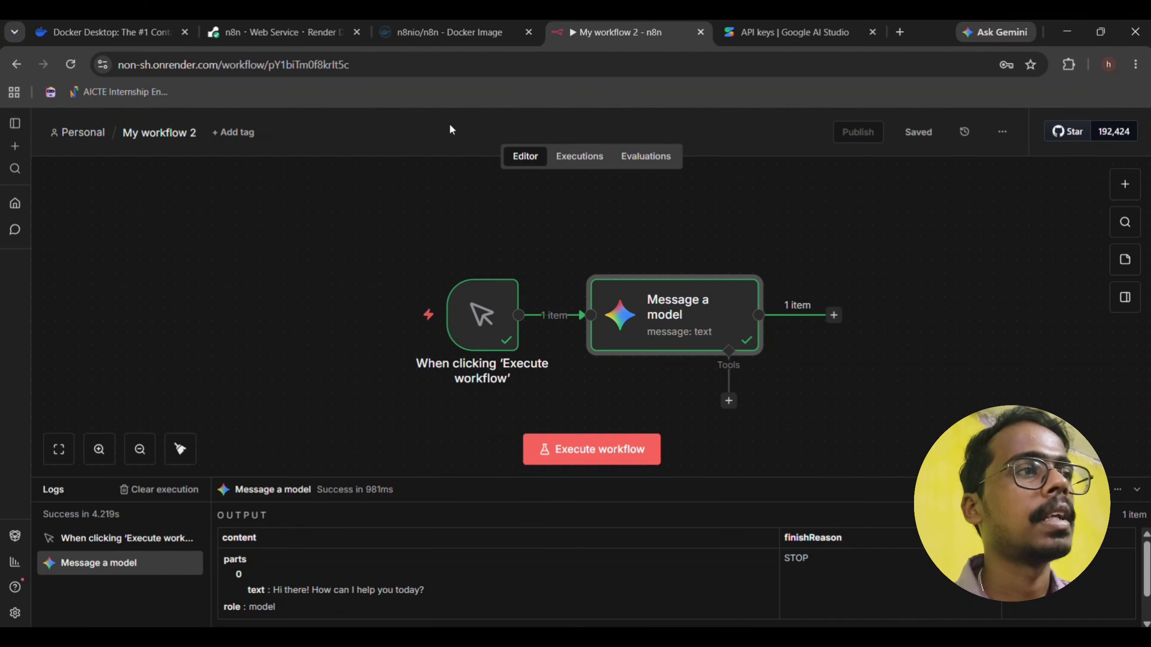
Step: Execute the whole workflow from the manual trigger and enlarge the logs to read the Message a model output
left_click(430, 318)
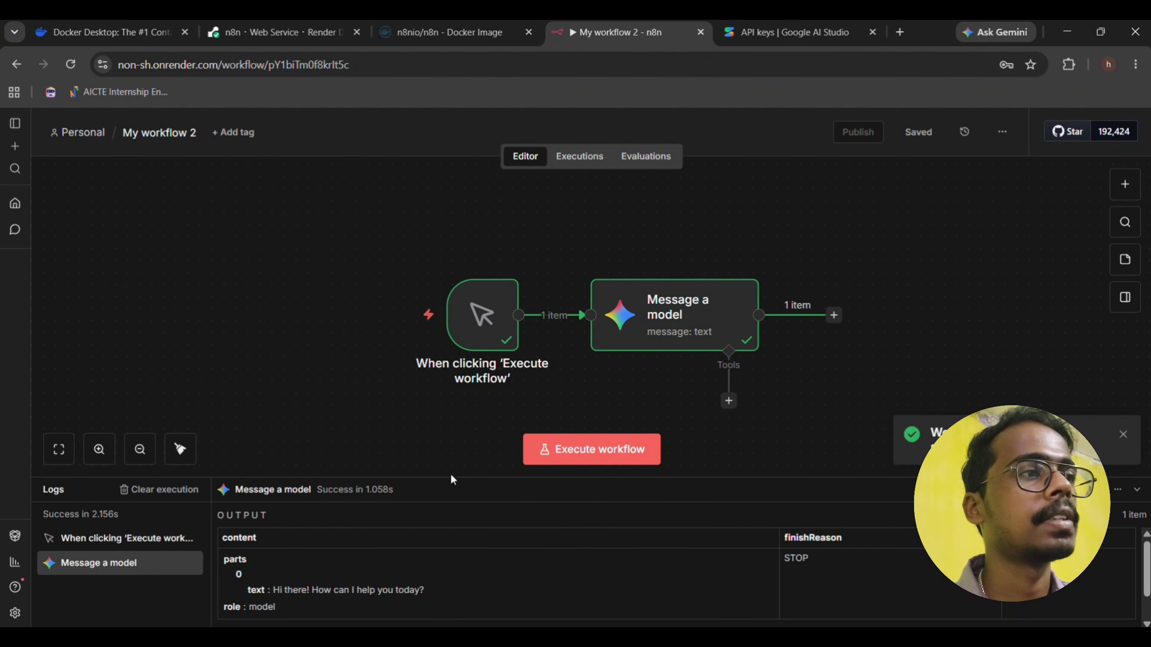
scroll(332, 569, "down", 2)
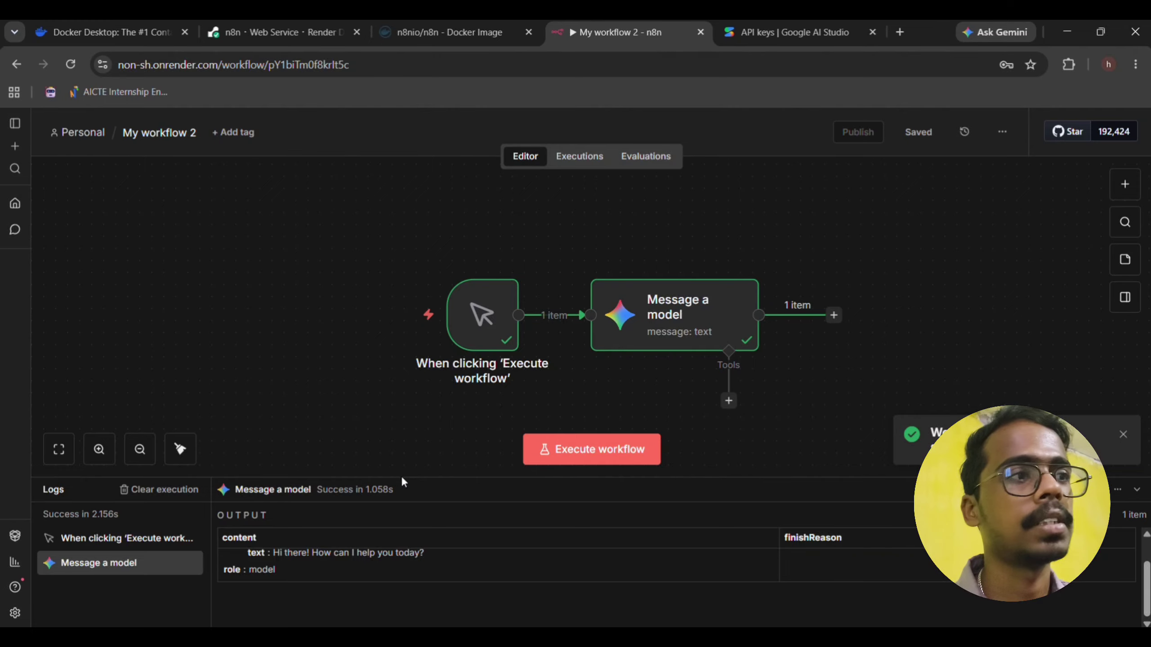
left_click_drag(400, 478, 400, 399)
triple_click(453, 508)
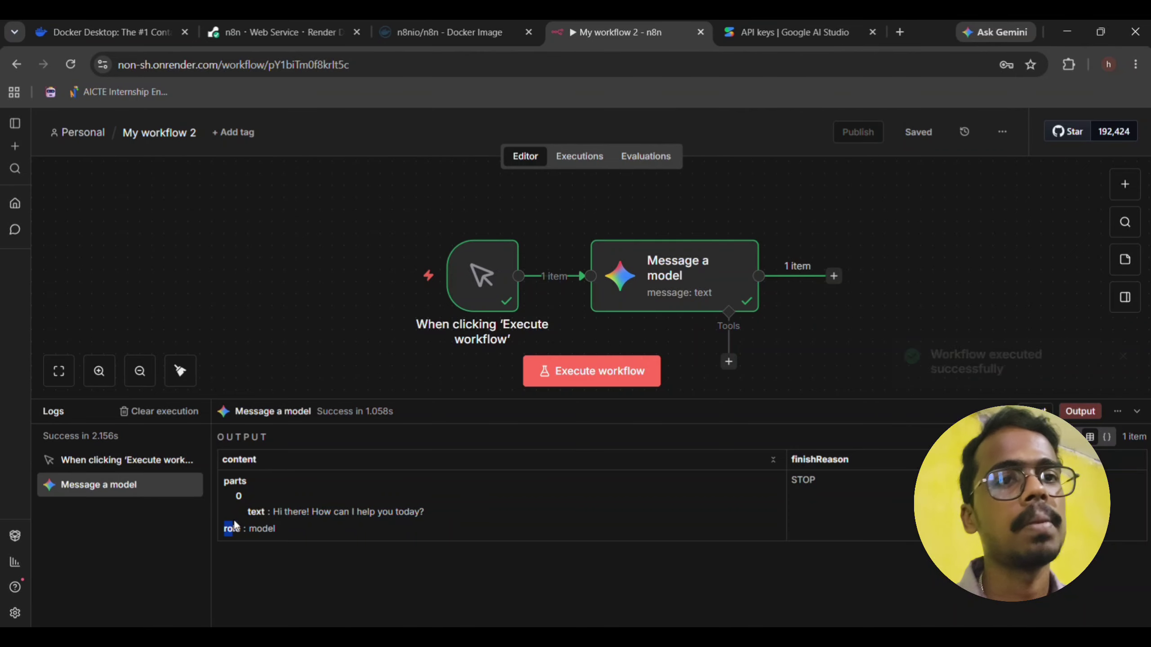
left_click(323, 571)
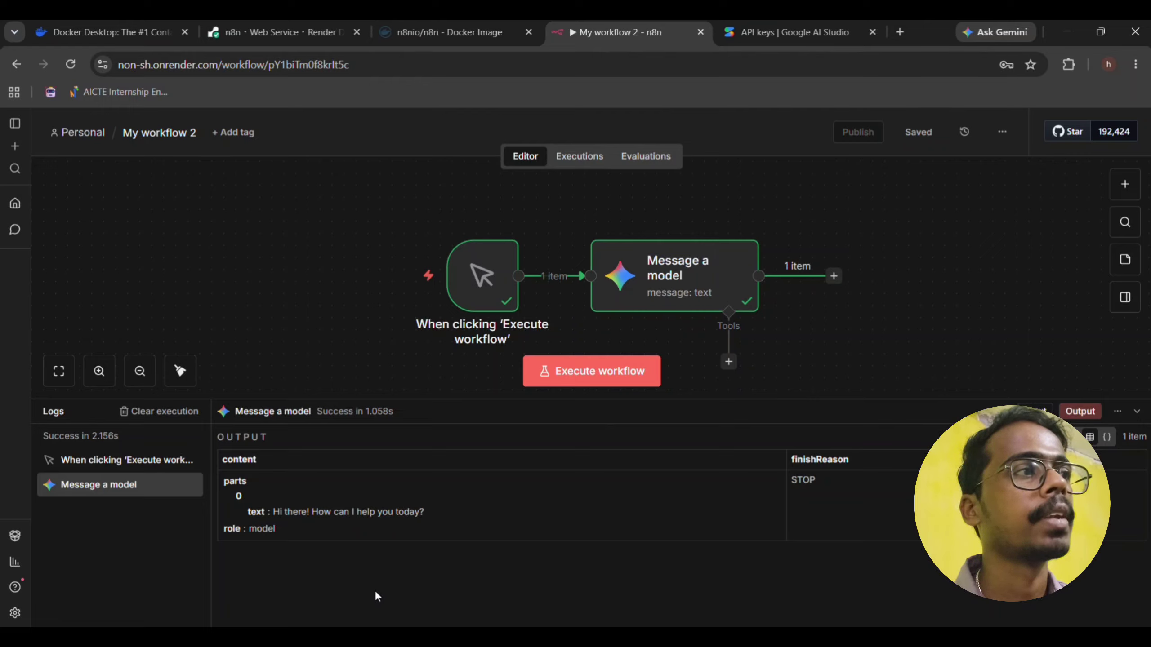
Step: Delete the manual trigger and the Message a model node from the workflow
left_click(690, 285)
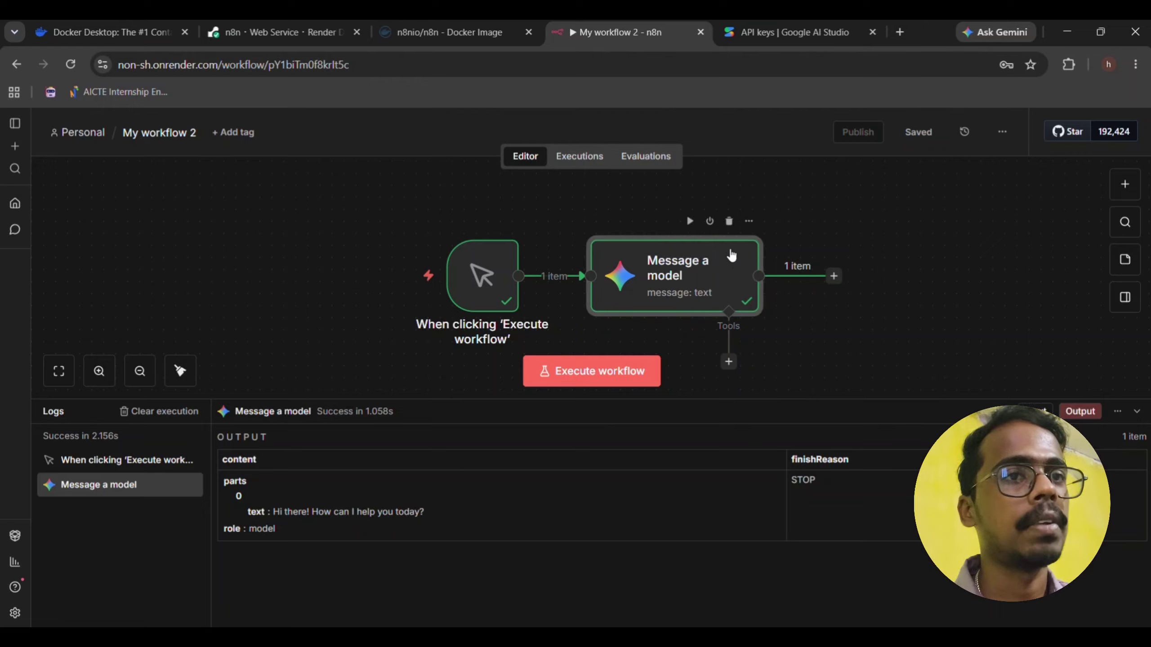
mouse_move(727, 252)
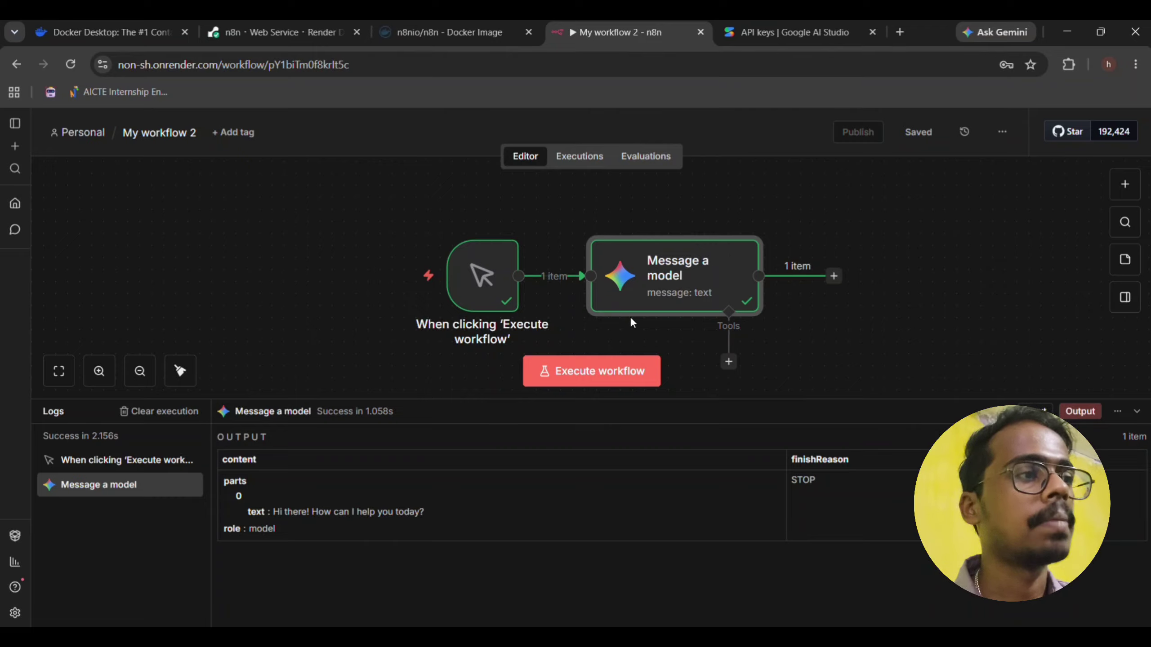
left_click(467, 282)
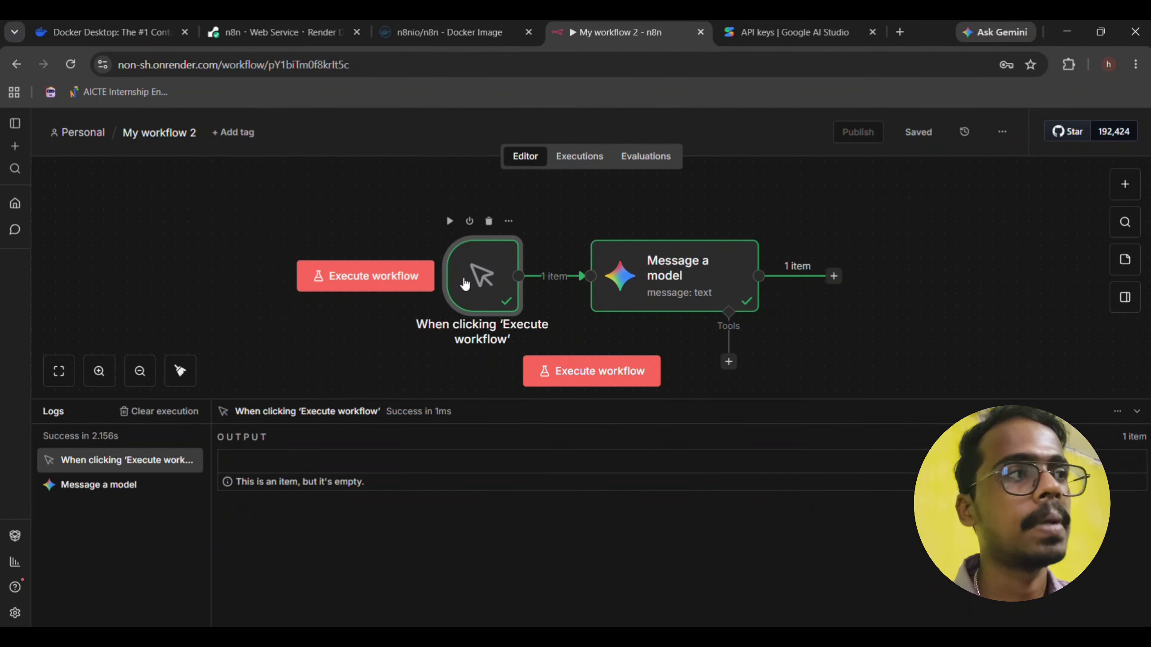
left_click(488, 224)
left_click(702, 275)
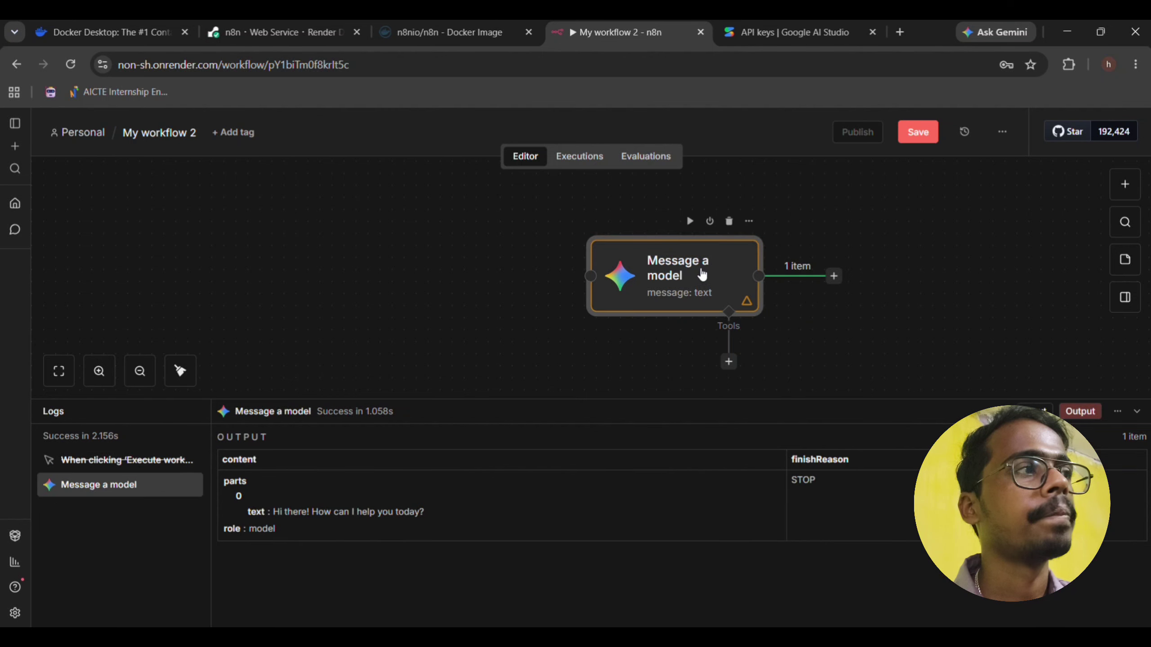
left_click(728, 221)
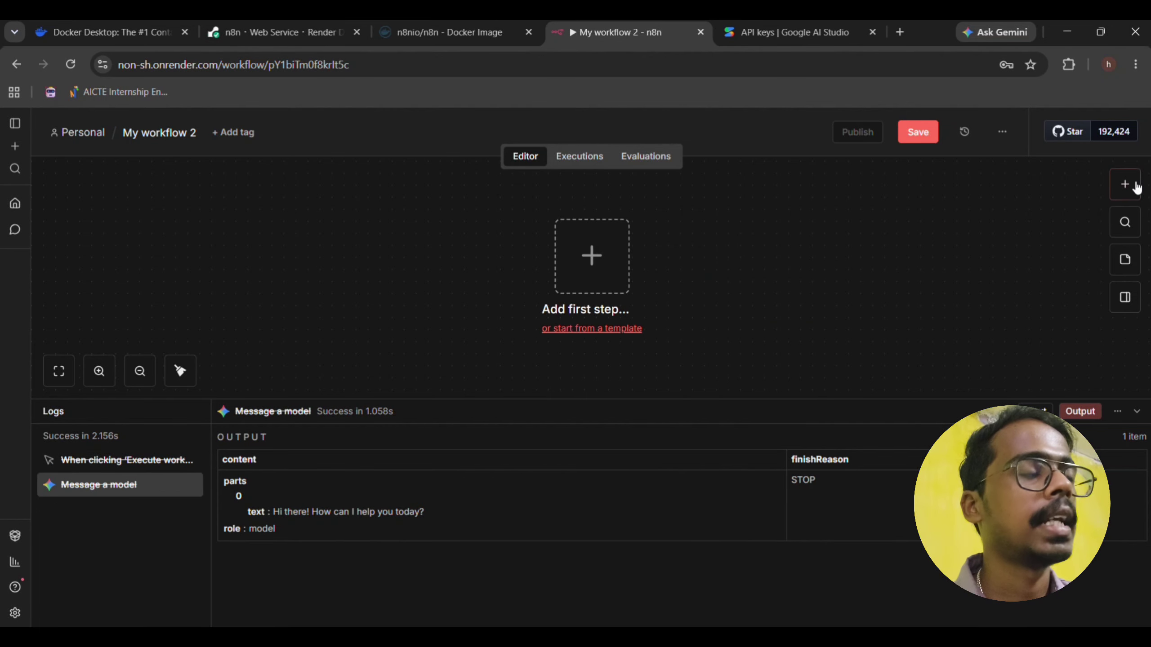
left_click(1129, 185)
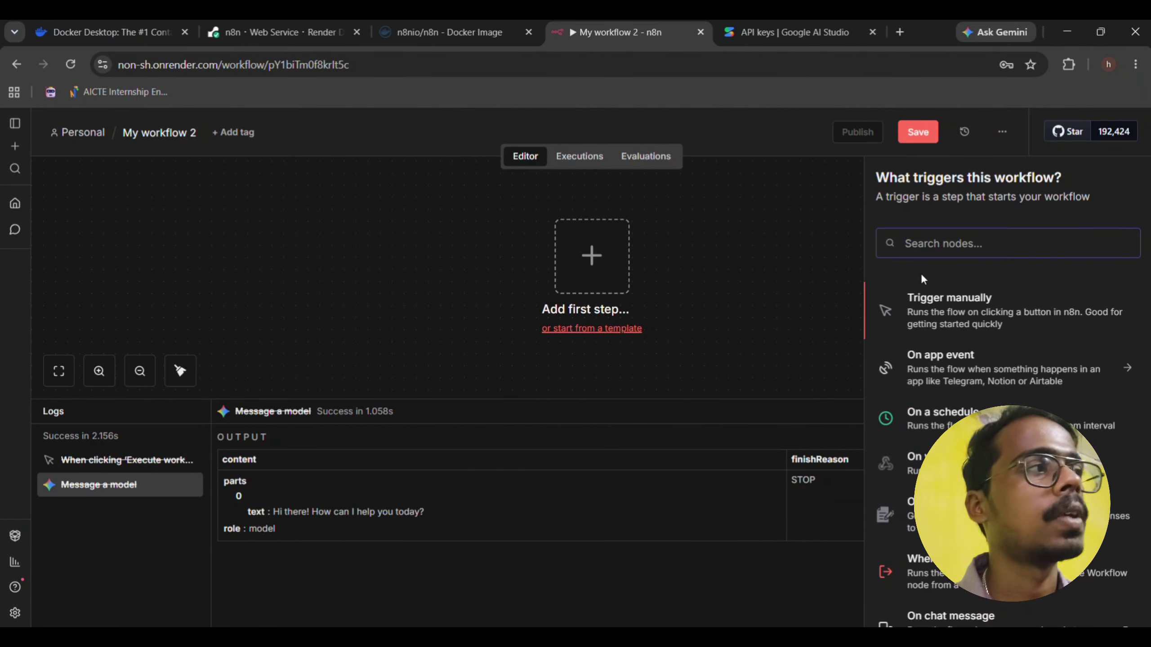
type("on cha")
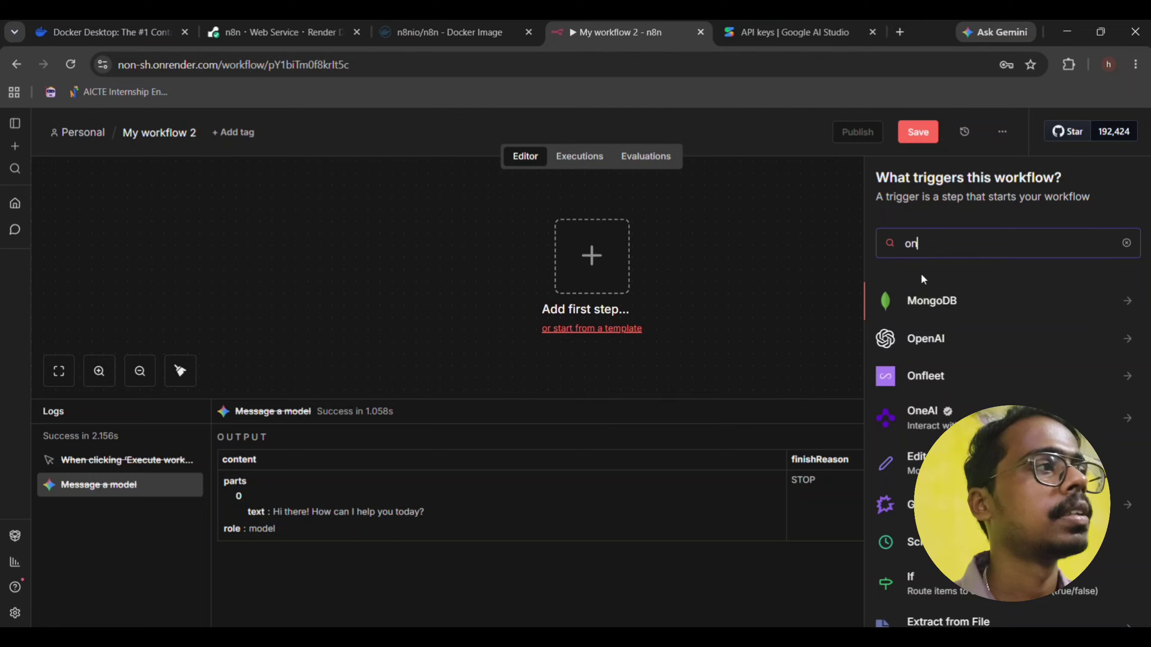
key("BackSpace")
key("BackSpace")
key("BackSpace")
key("BackSpace")
key("BackSpace")
key("BackSpace")
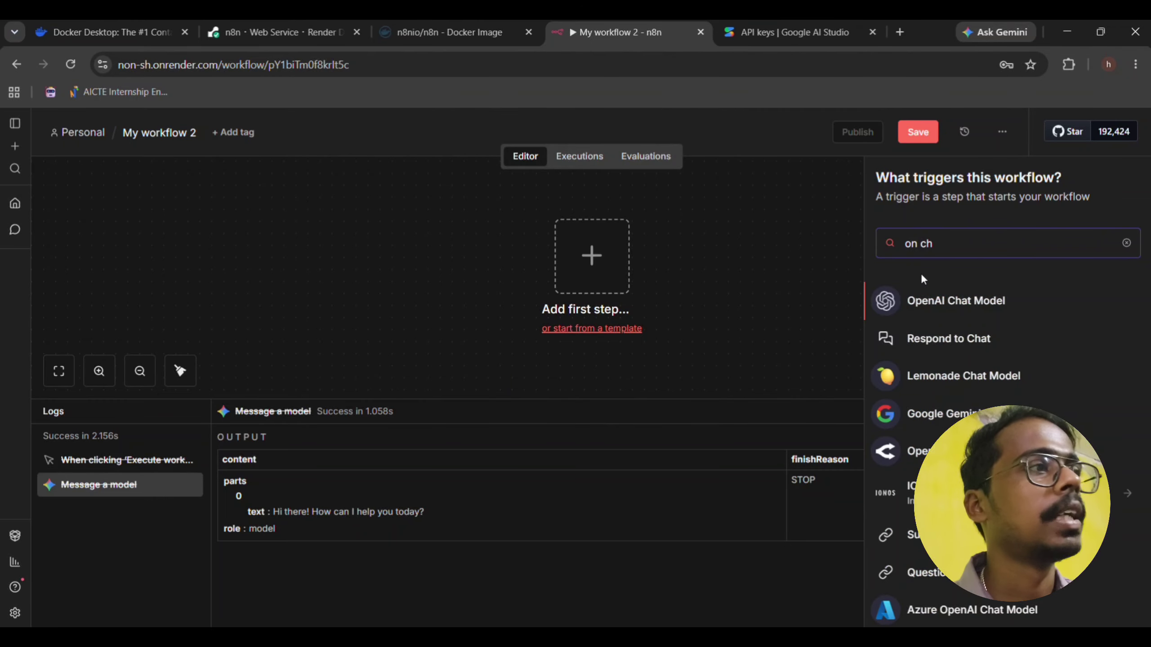
Step: Add a Chat Trigger as the workflow's first step, close its settings and shift the node along the canvas
left_click(565, 273)
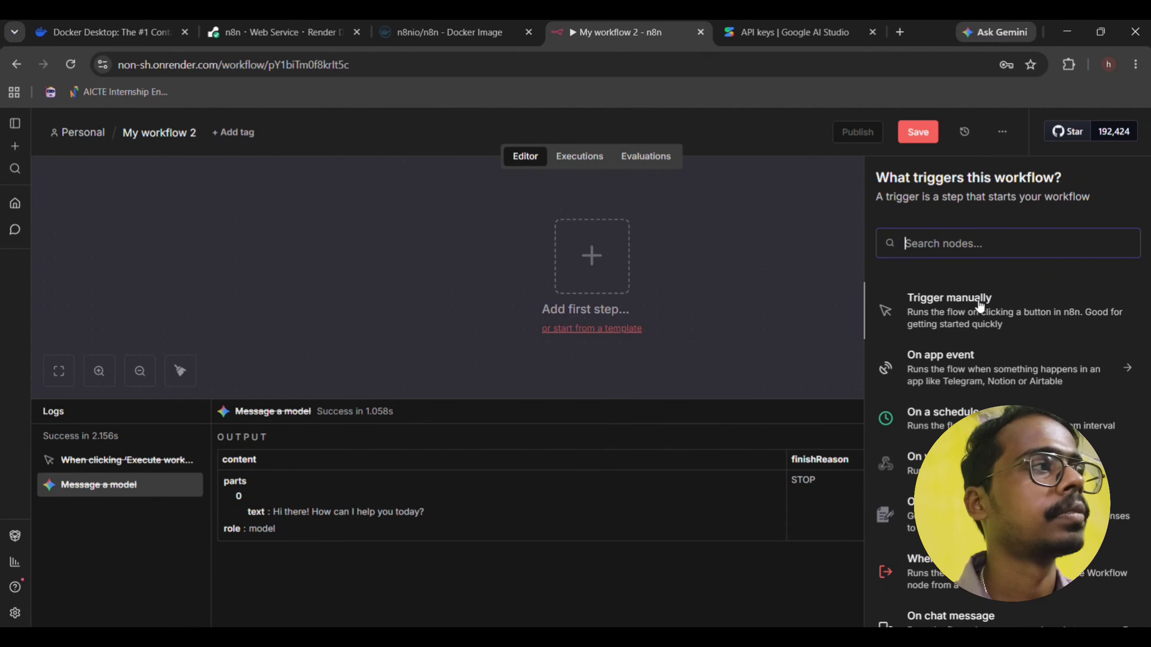
type("cha")
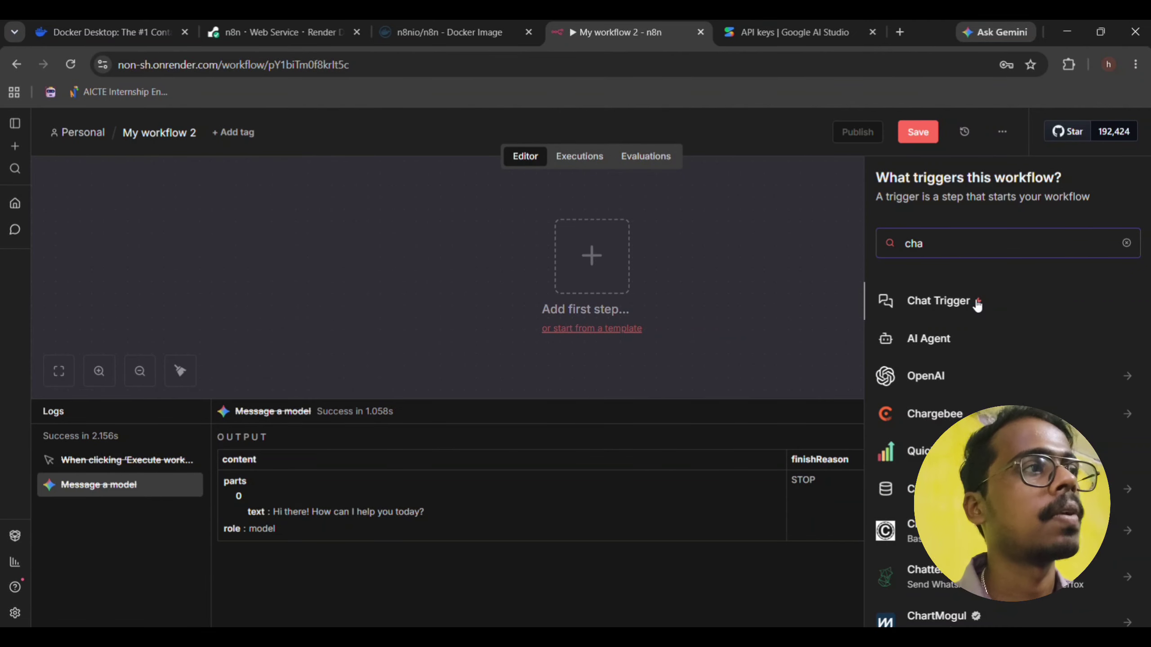
left_click(974, 302)
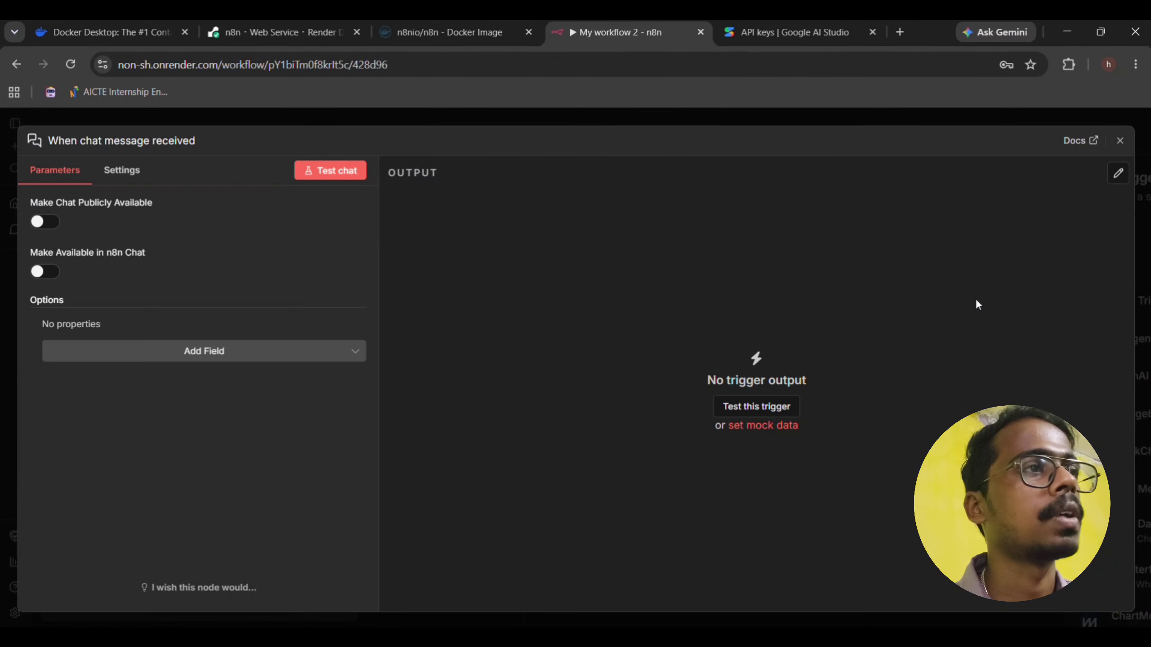
left_click(614, 112)
left_click_drag(585, 277, 500, 277)
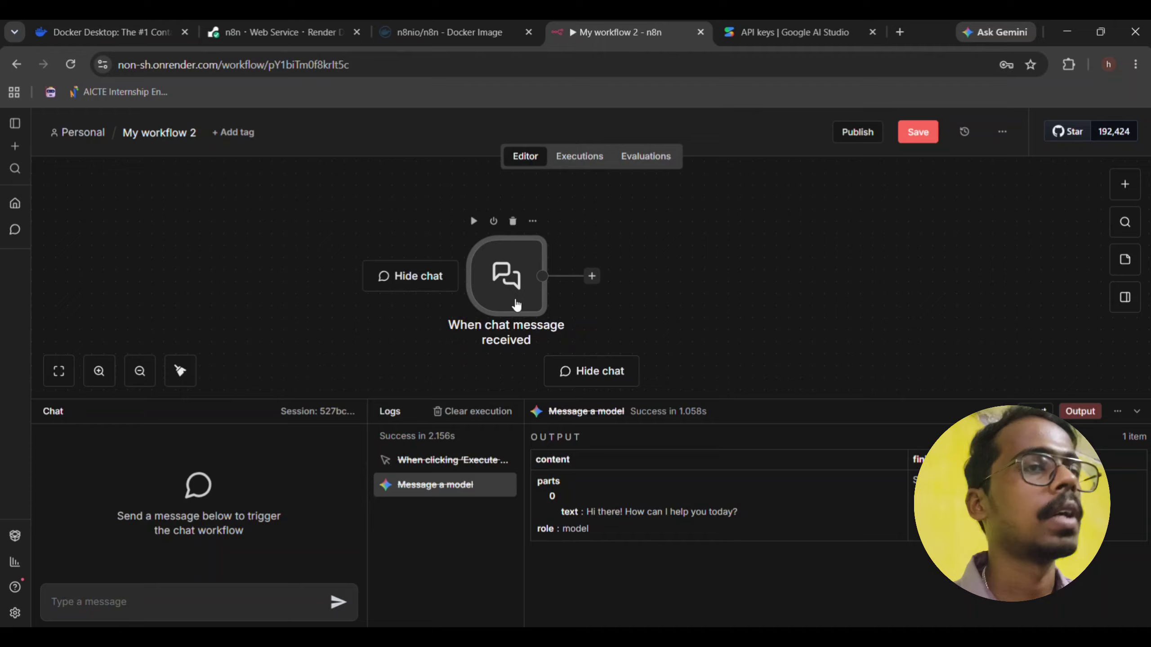
Step: Add an AI Agent node connected to the chat trigger, keeping its default settings
left_click(590, 278)
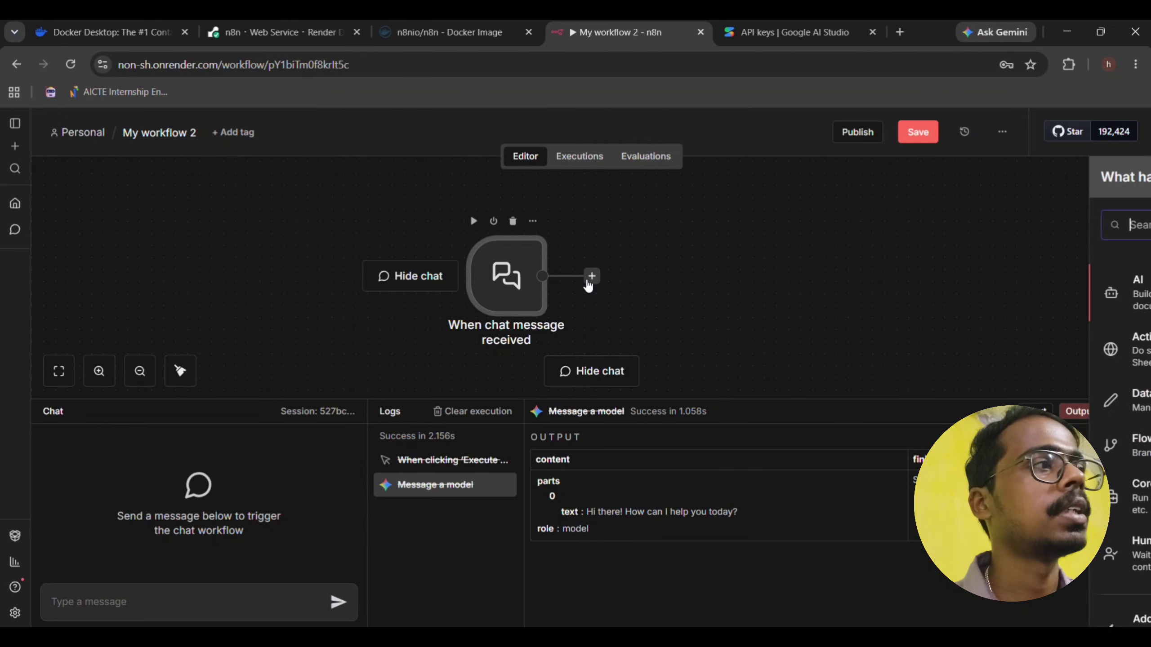
left_click(938, 299)
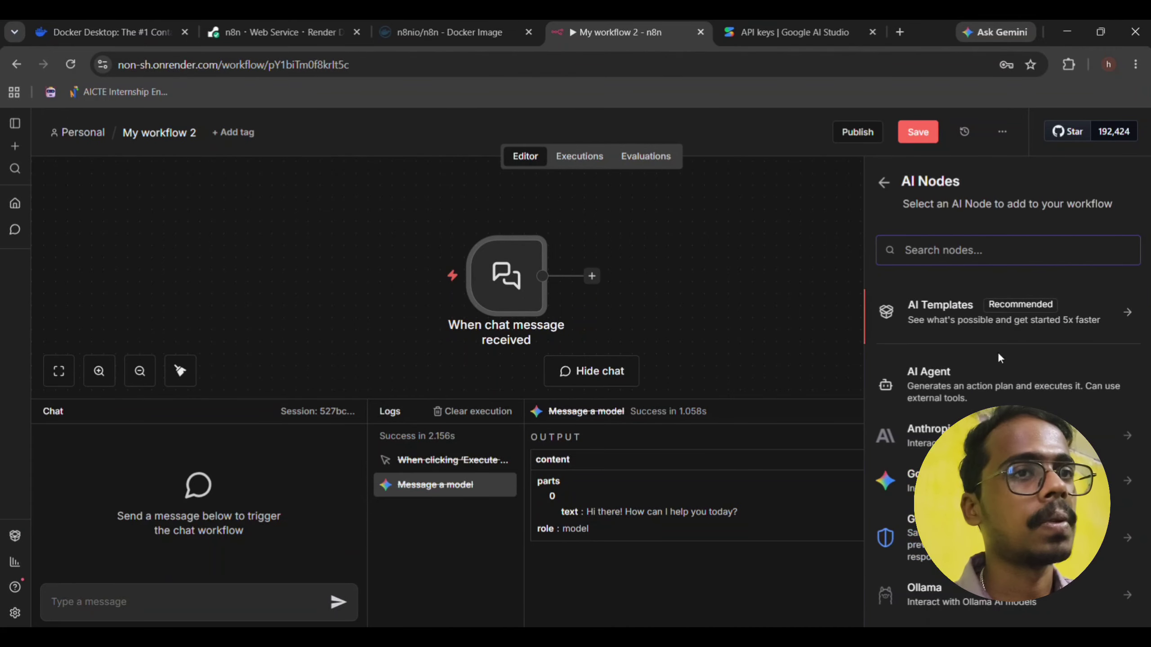
left_click(992, 376)
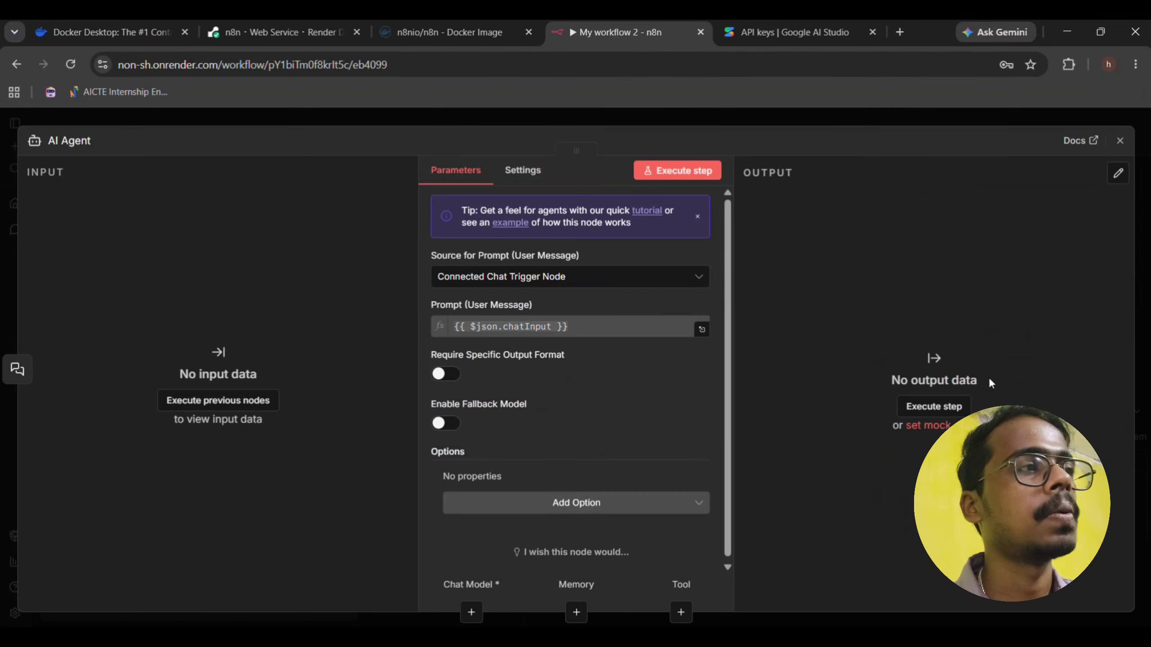
left_click(589, 119)
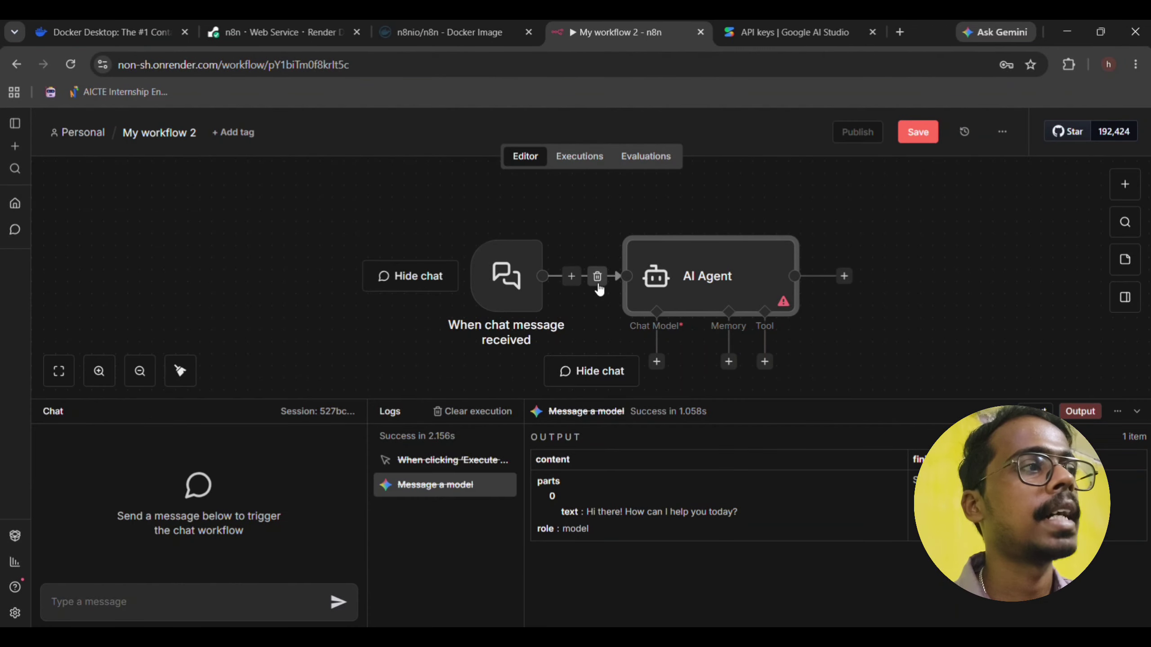
Step: Attach a Google Gemini Chat Model with credential "Google Gemini(PaLM) Api account" and models/gemini-2.5-flash to the AI Agent, placing it below the agent
left_click(656, 362)
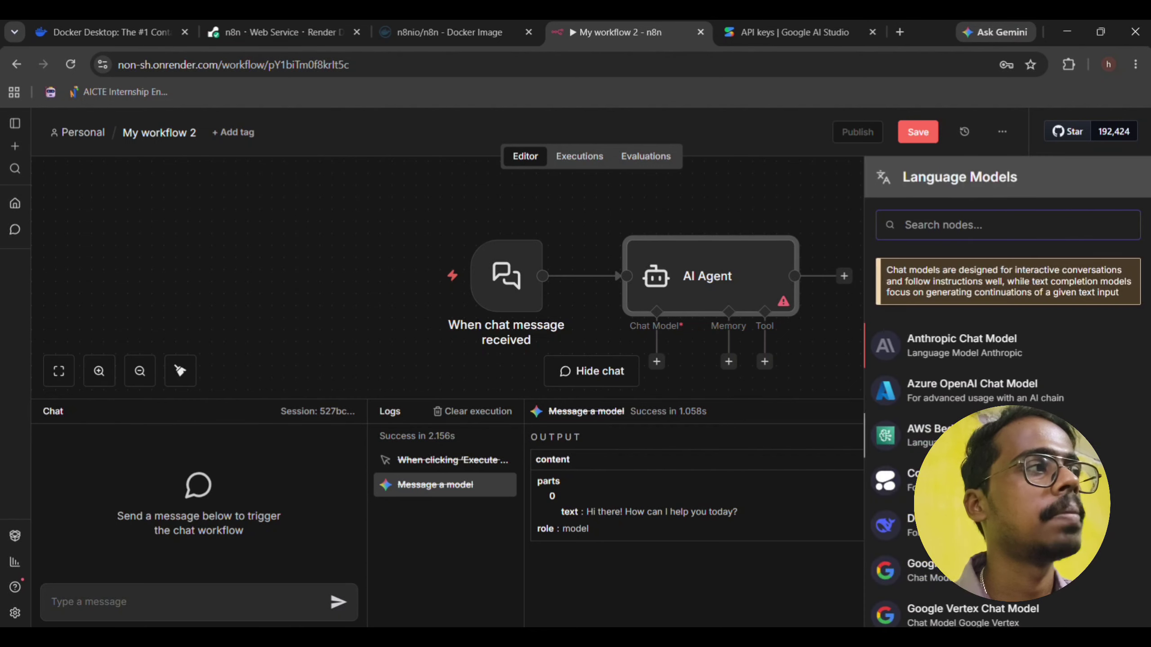
left_click(975, 267)
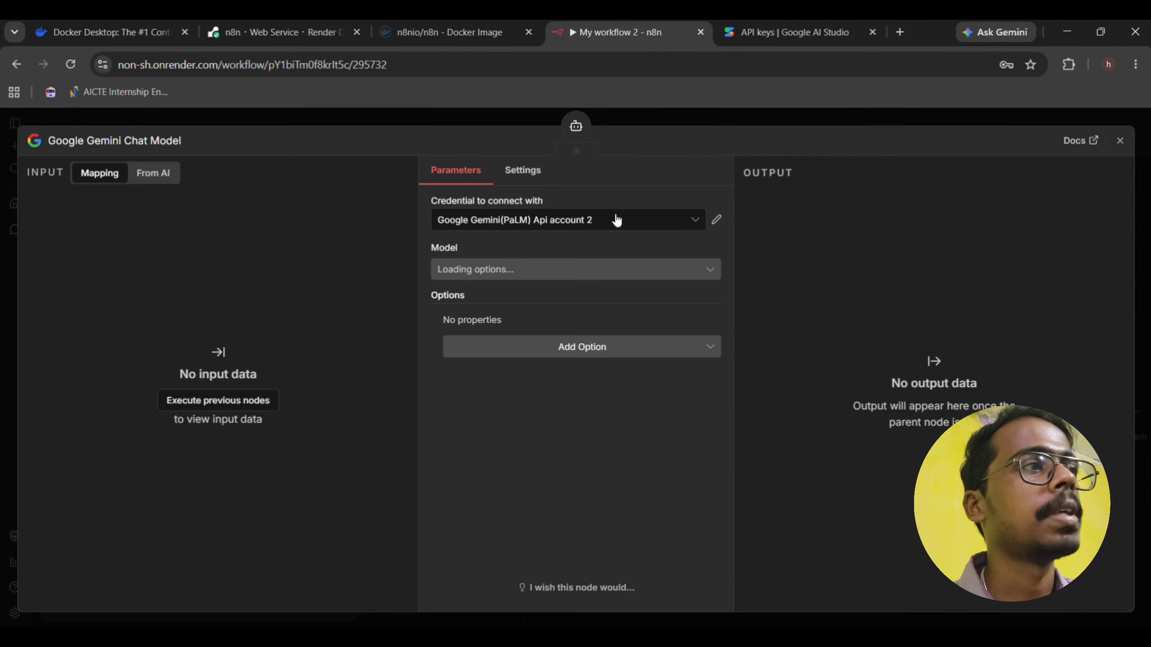
left_click(532, 222)
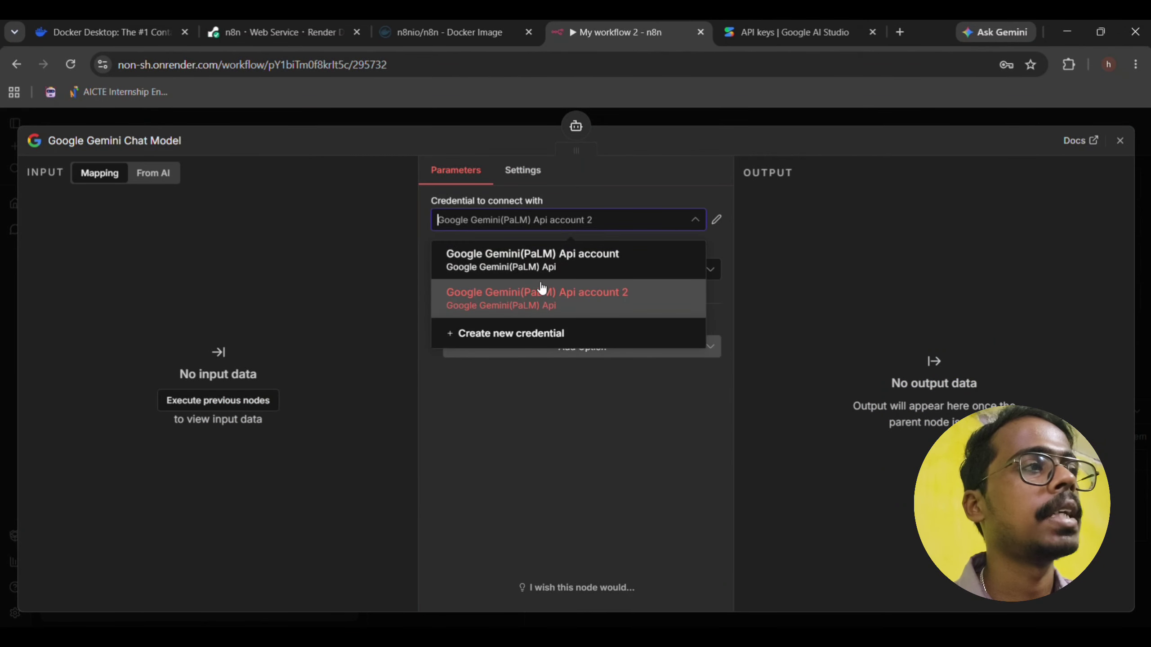
left_click(542, 274)
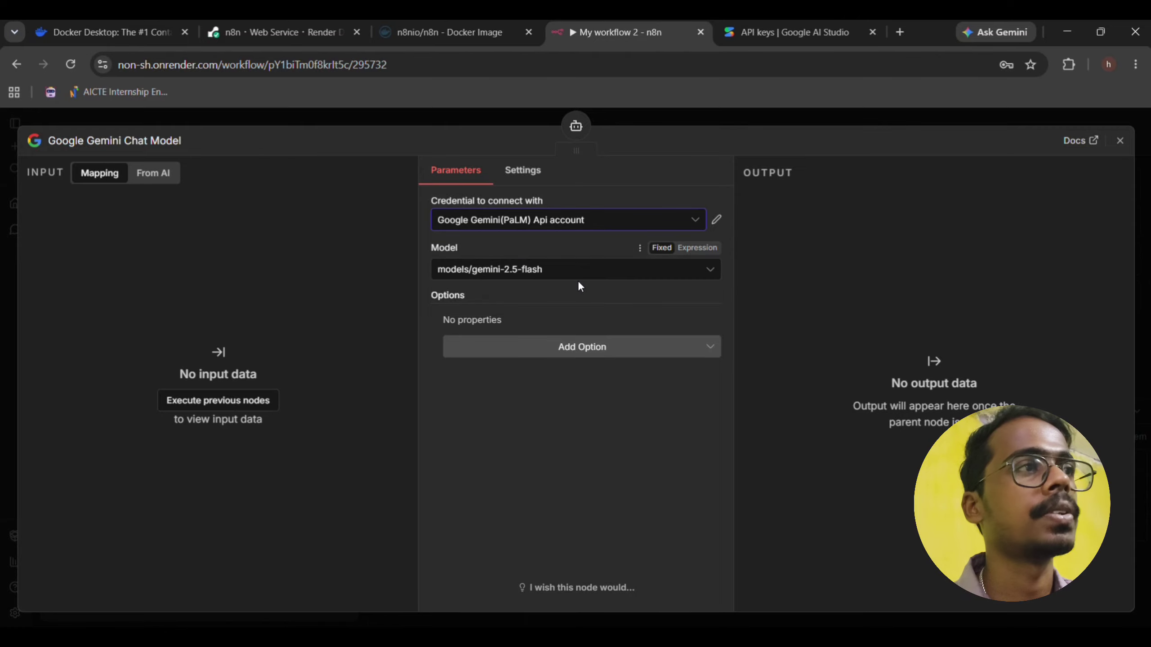
left_click(579, 278)
left_click(579, 279)
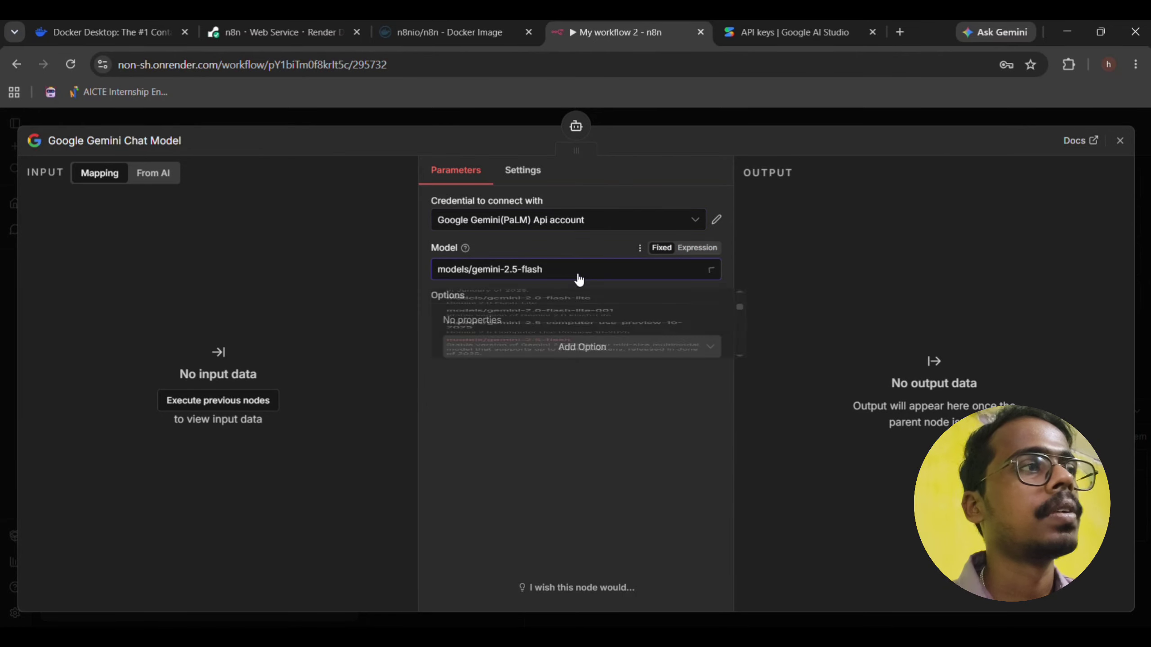
left_click(499, 118)
scroll(588, 344, "down", 3)
left_click_drag(545, 255, 612, 327)
Step: Test the workflow by sending the chat message "Hi"
left_click(252, 601)
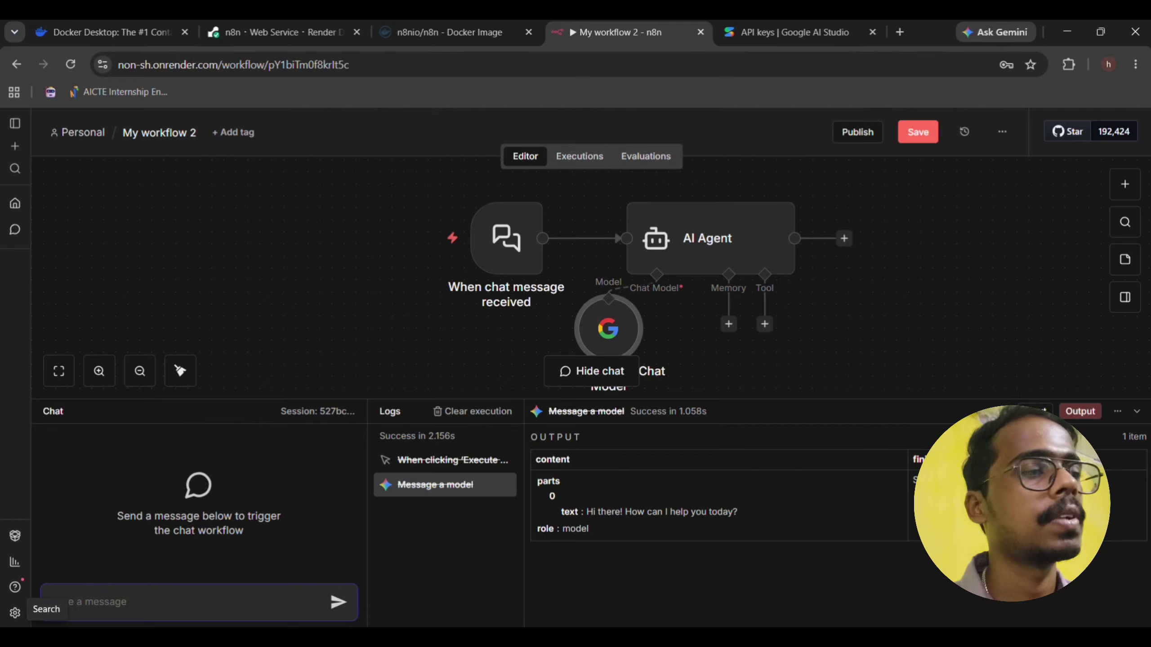
type("he")
key("Return")
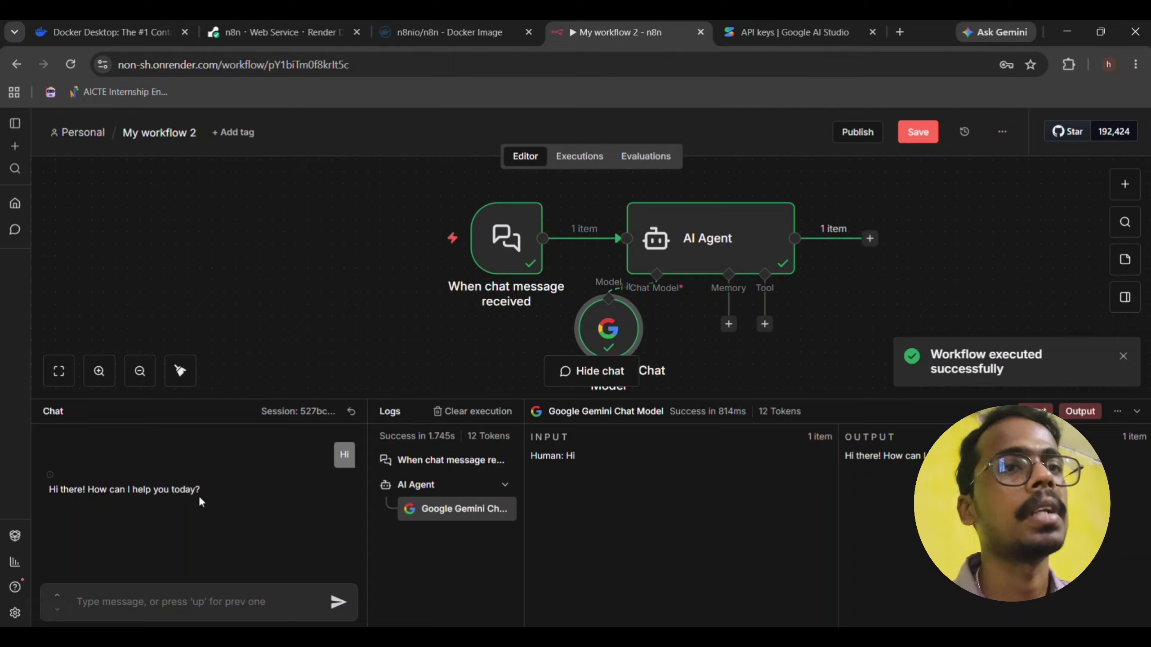
Step: Review the agent's chat reply and the If node's condition on the chat input
left_click_drag(199, 495, 63, 495)
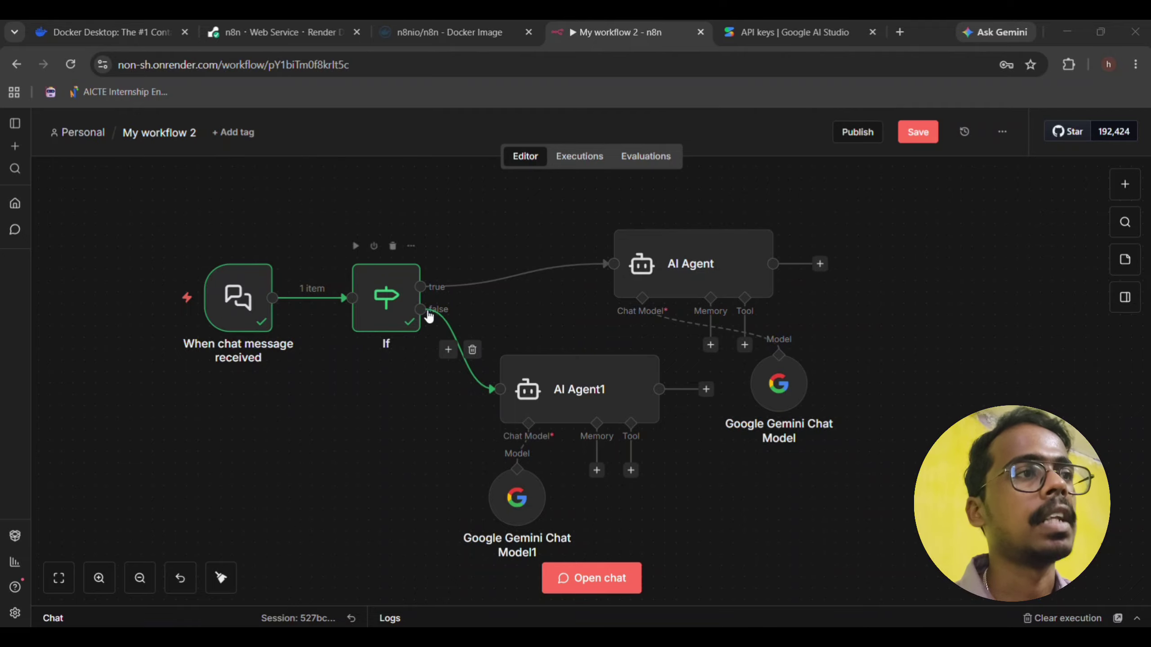
double_click(379, 316)
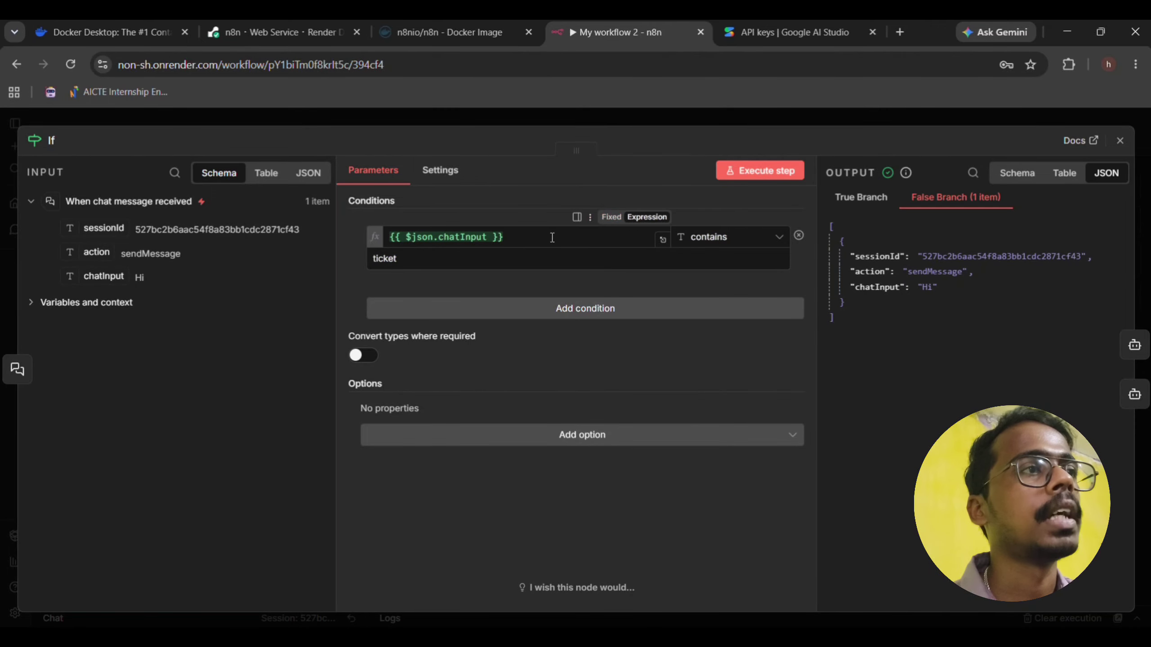
double_click(441, 256)
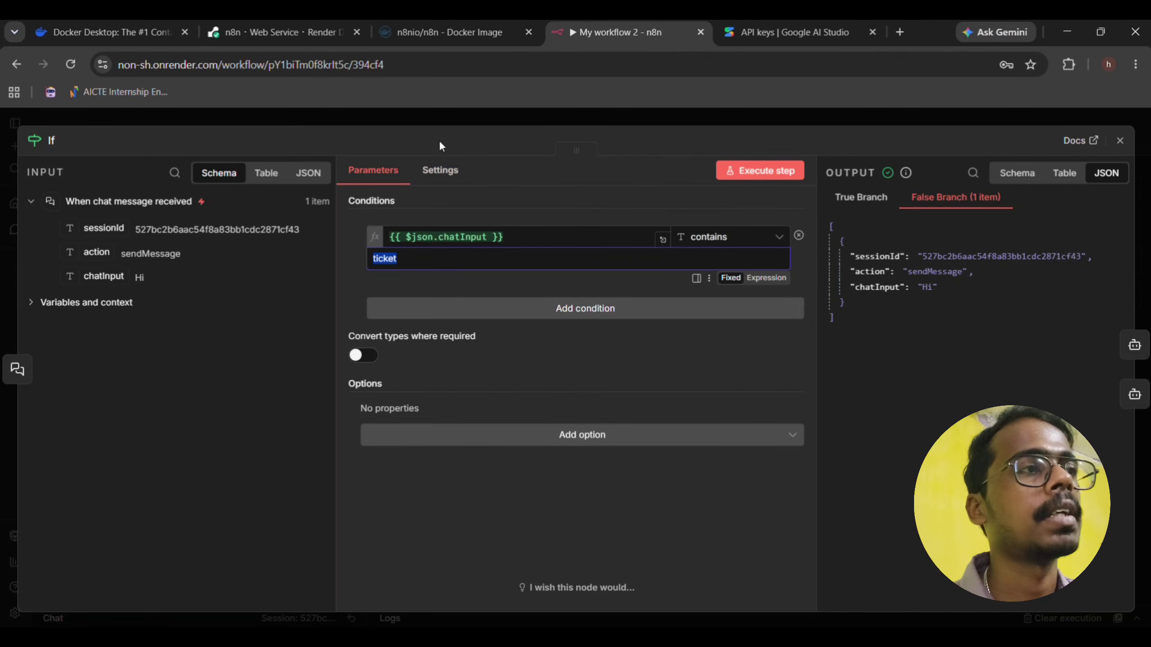
left_click(441, 122)
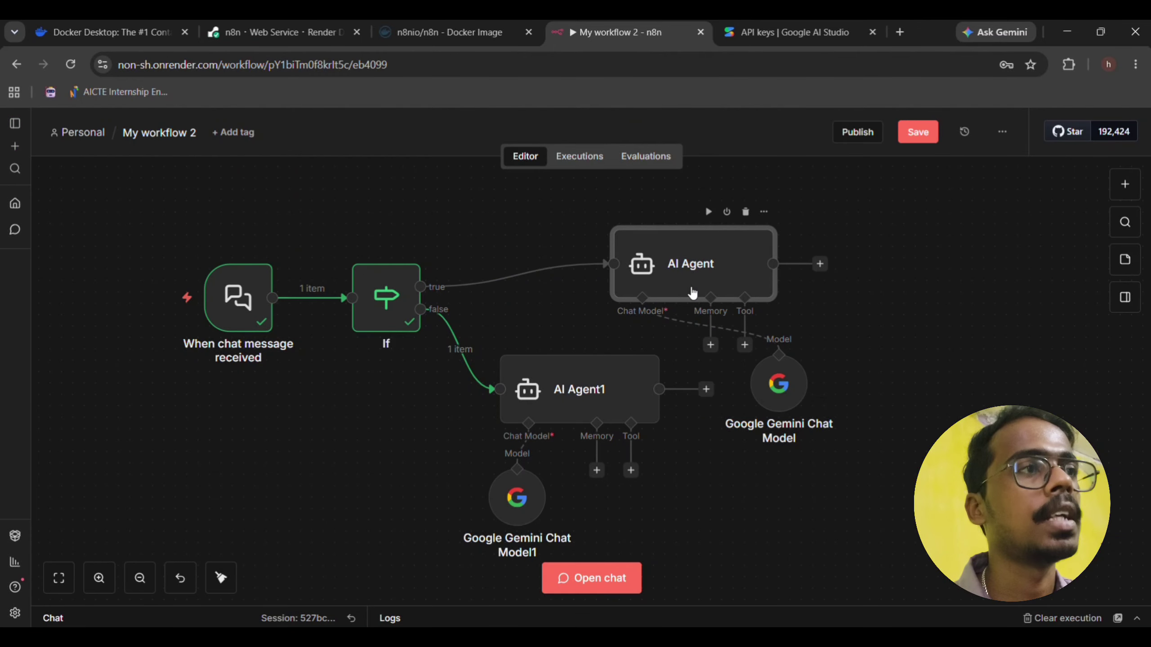
Step: Examine the system message of the AI Agent on the If node's true branch and close its settings
double_click(693, 293)
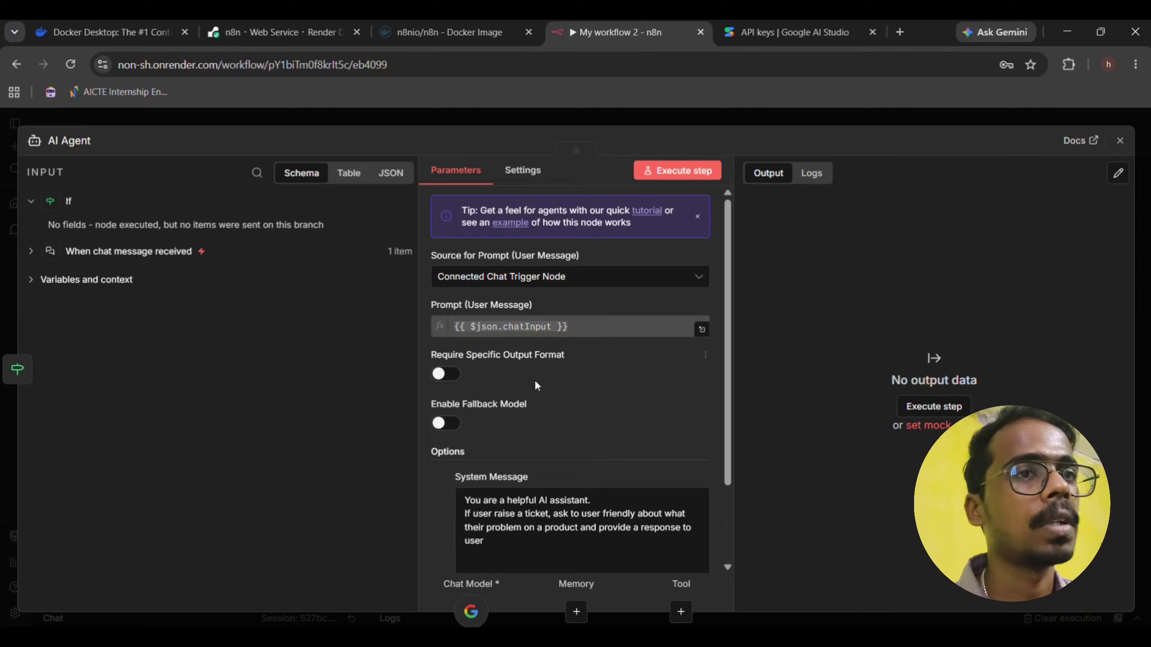
scroll(530, 398, "down", 2)
left_click(503, 446)
left_click_drag(504, 447, 461, 402)
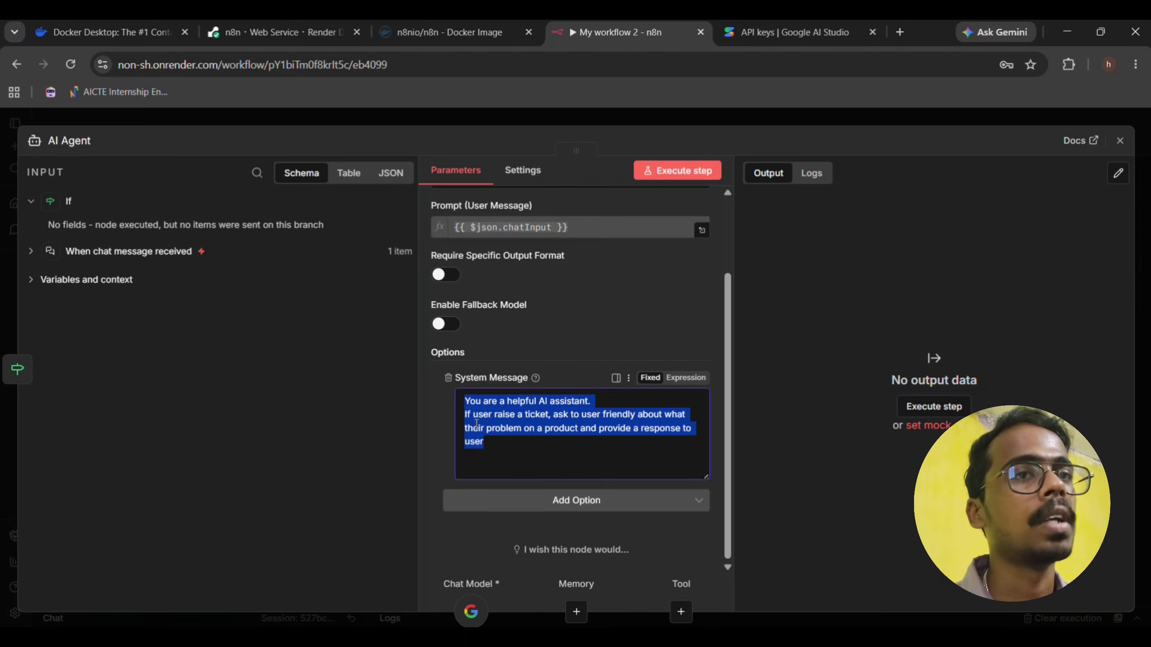
left_click(461, 405)
left_click_drag(463, 402, 697, 409)
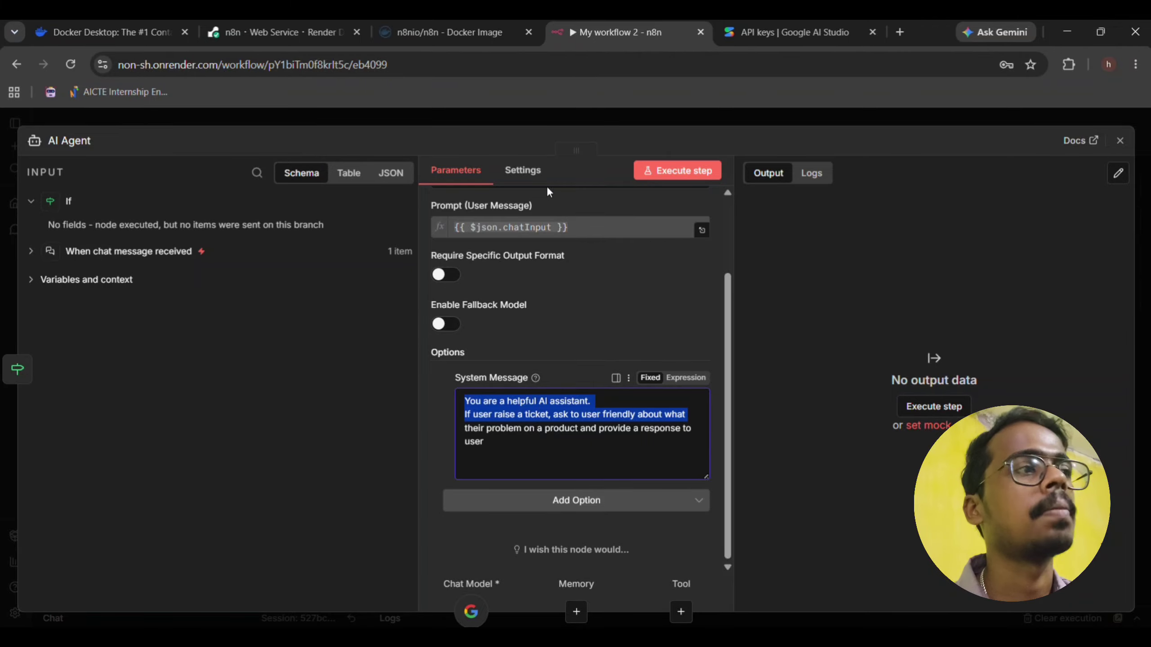
left_click(561, 117)
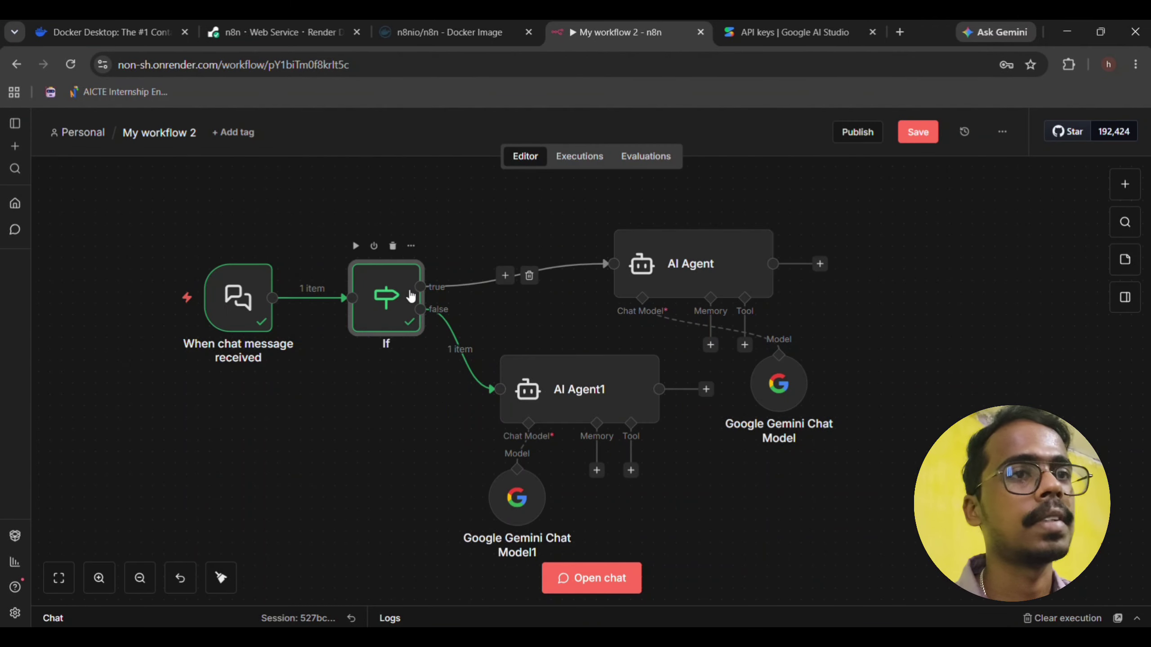
Step: Recheck the If node's expression and comparison word, and look over the true-branch AI Agent's parameters again
double_click(410, 294)
double_click(385, 259)
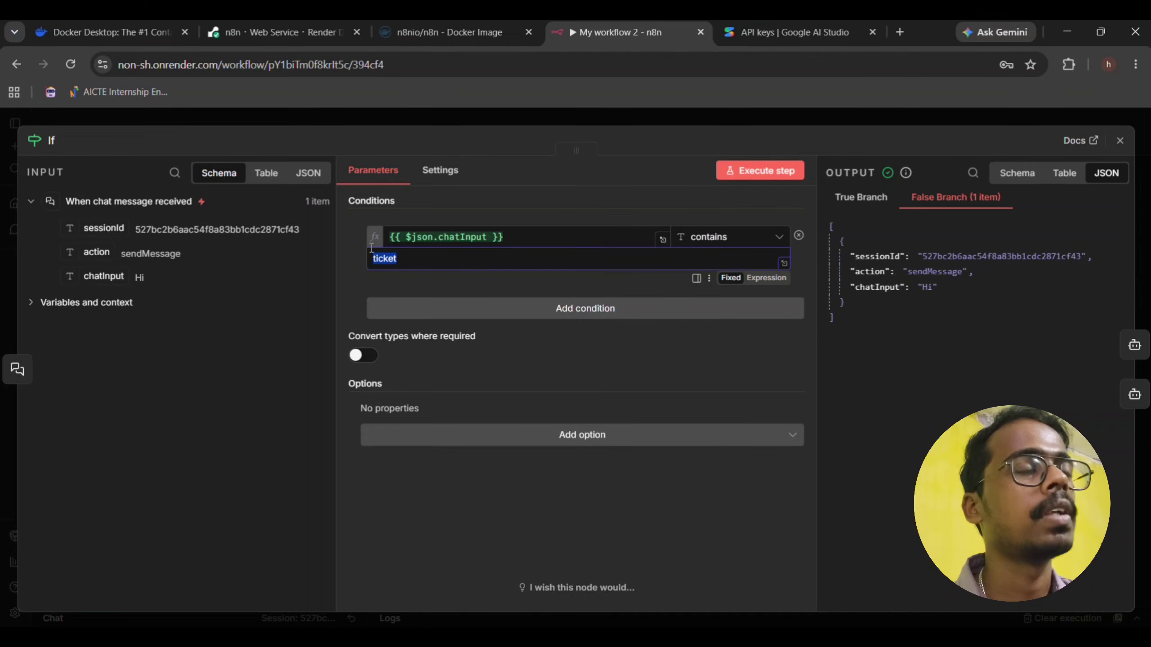
left_click(442, 233)
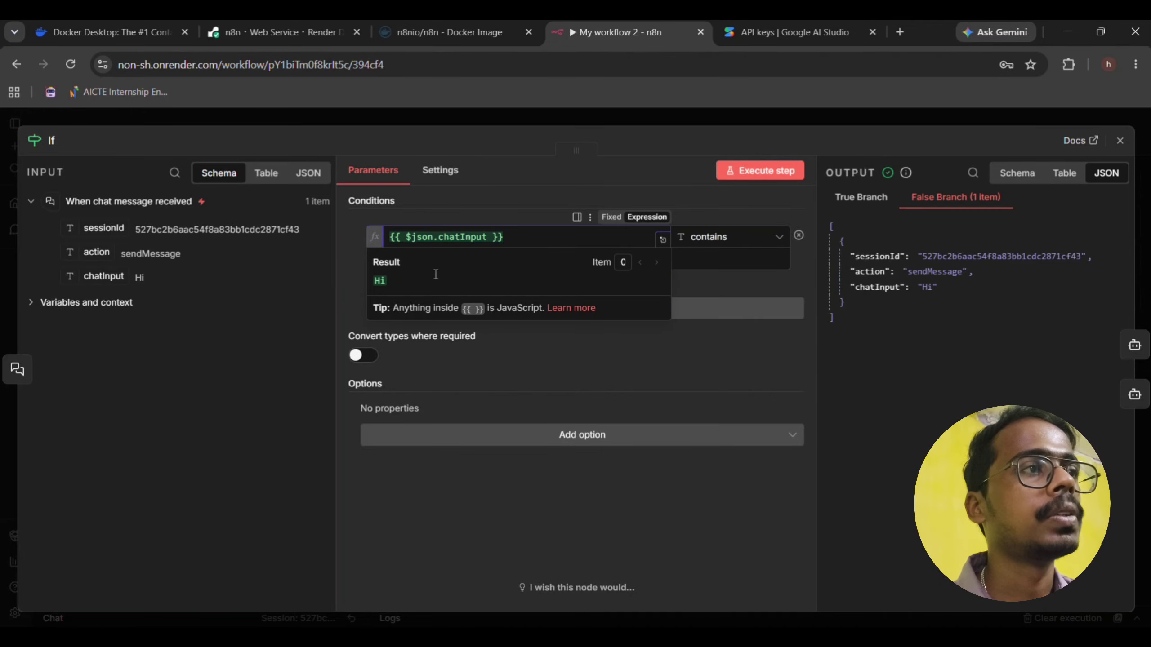
left_click(553, 119)
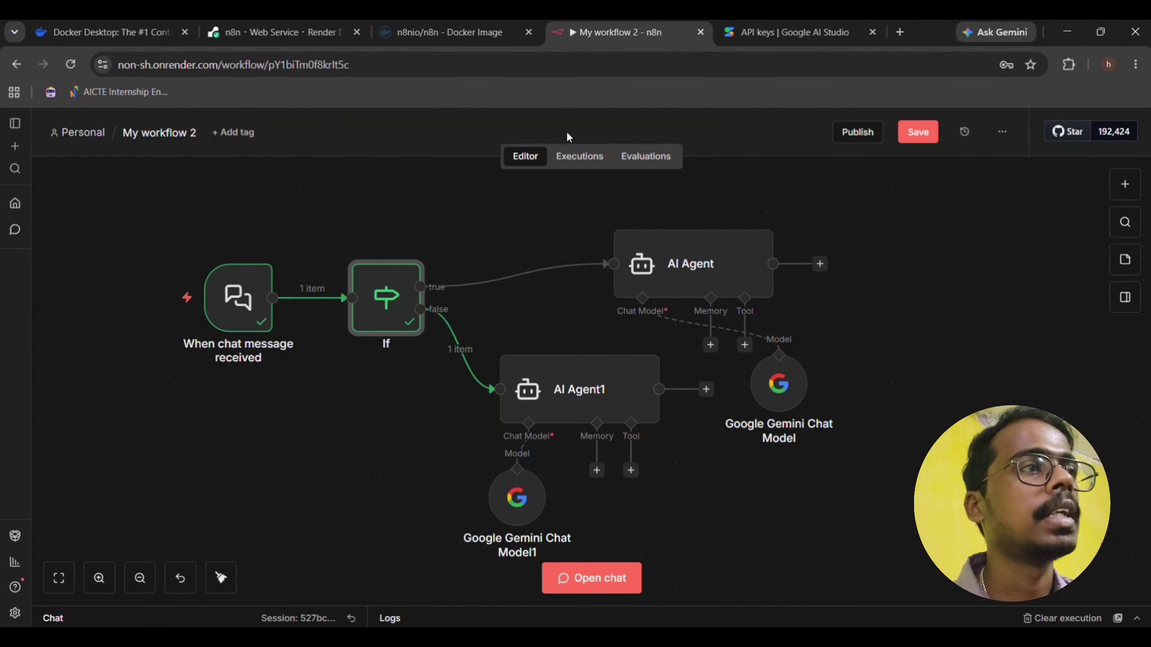
double_click(699, 277)
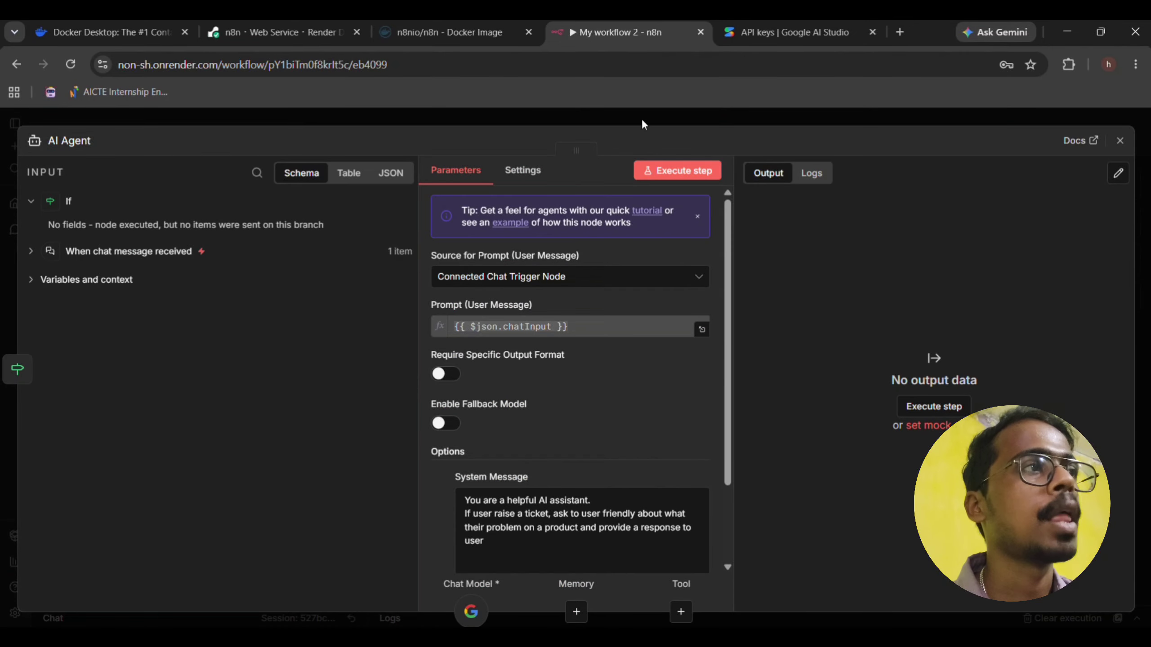
left_click(642, 118)
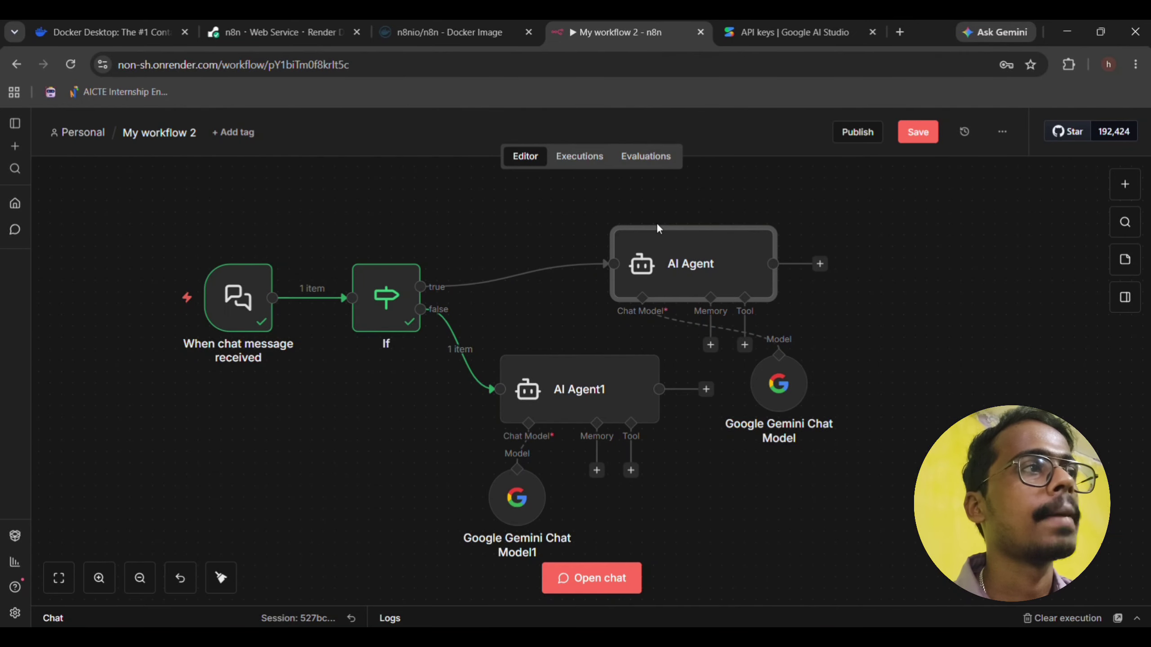
Step: Examine the system message of AI Agent1 on the If node's false branch and close its settings
left_click(576, 392)
double_click(577, 392)
scroll(567, 455, "down", 3)
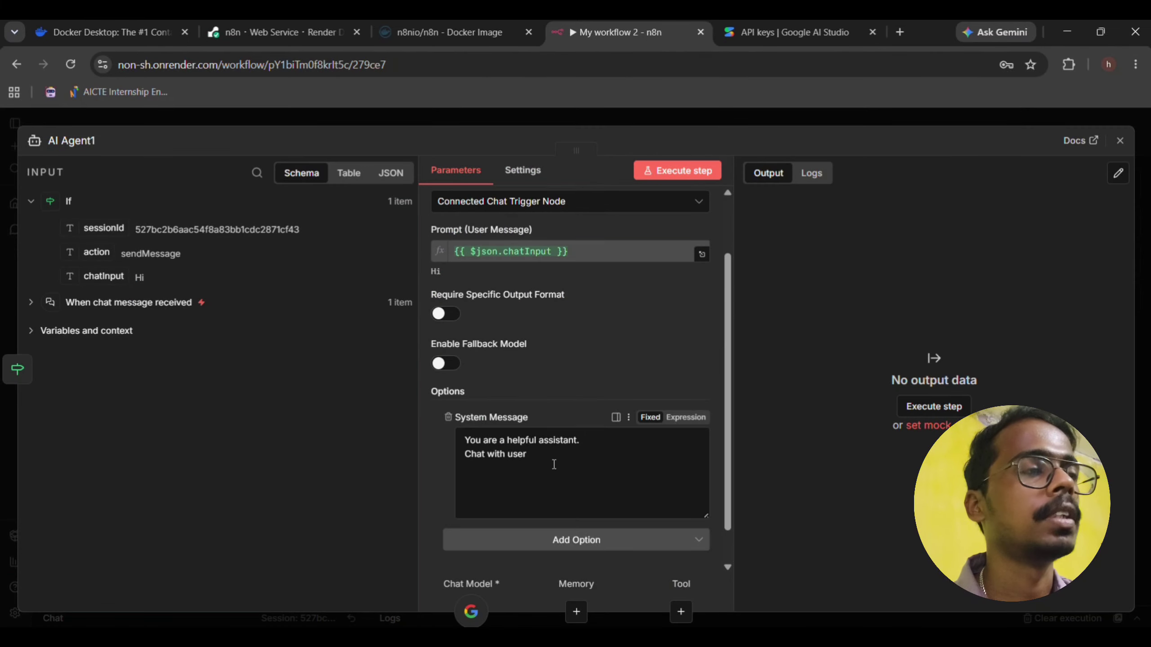
left_click_drag(527, 455, 468, 422)
left_click(515, 109)
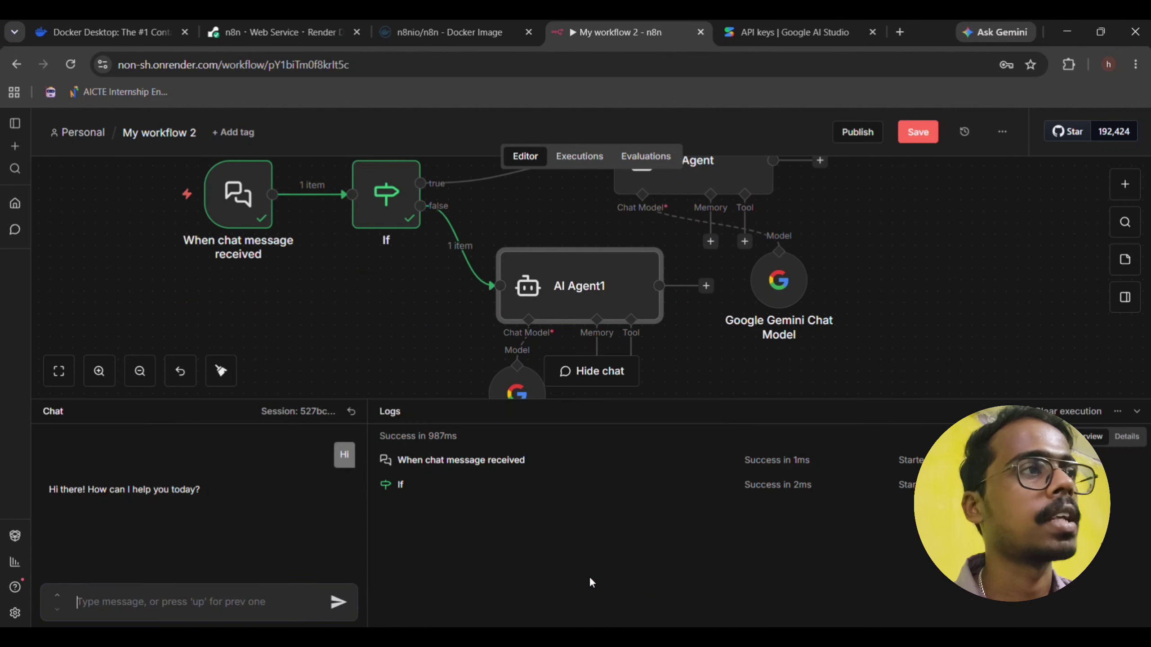
Step: Reset the workflow's chat session and send the test message "Hi, i need to raise a ticket on insulating water bottle"
left_click(589, 577)
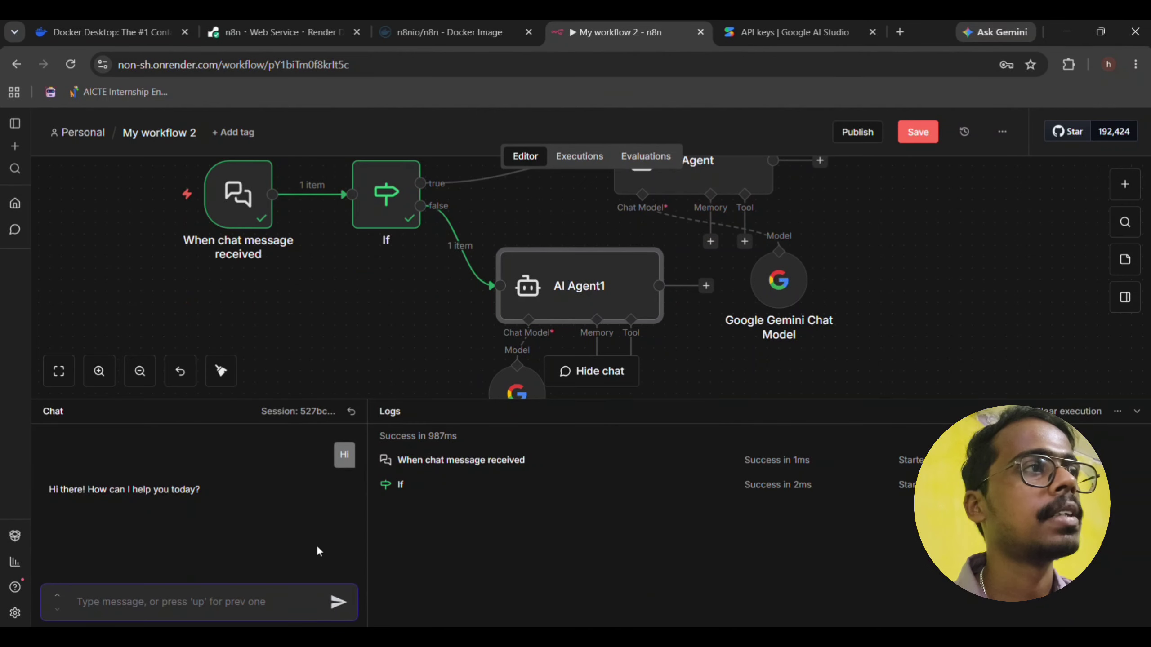
left_click(352, 412)
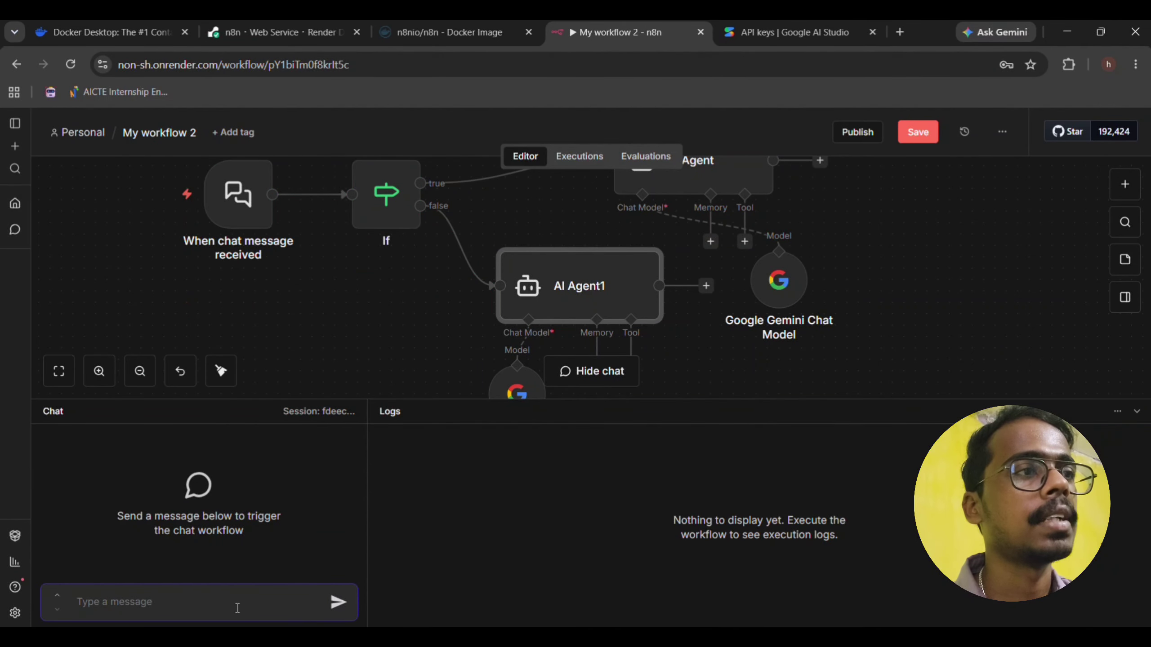
type("Hi,")
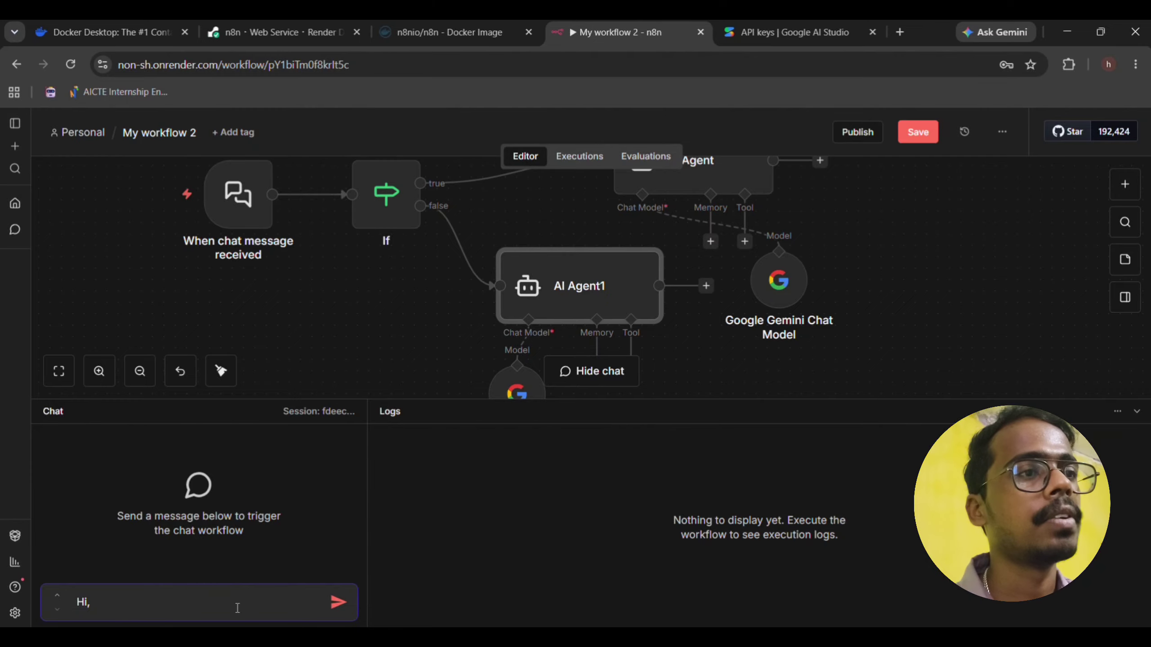
type(" i need tp")
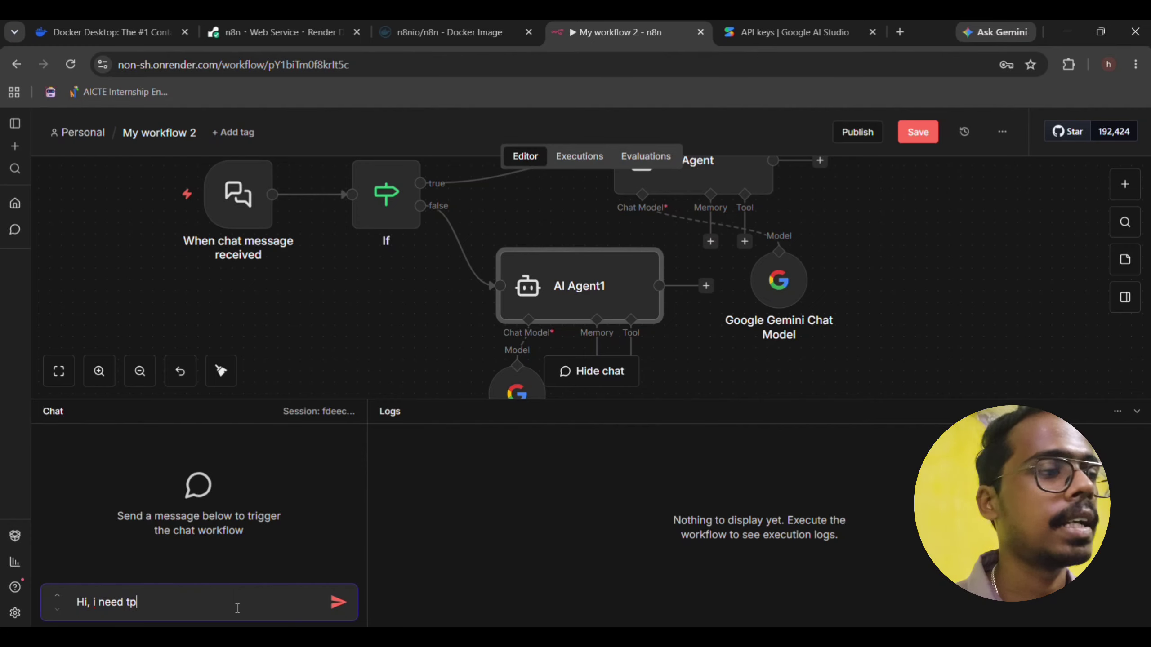
key("BackSpace")
type("o raise")
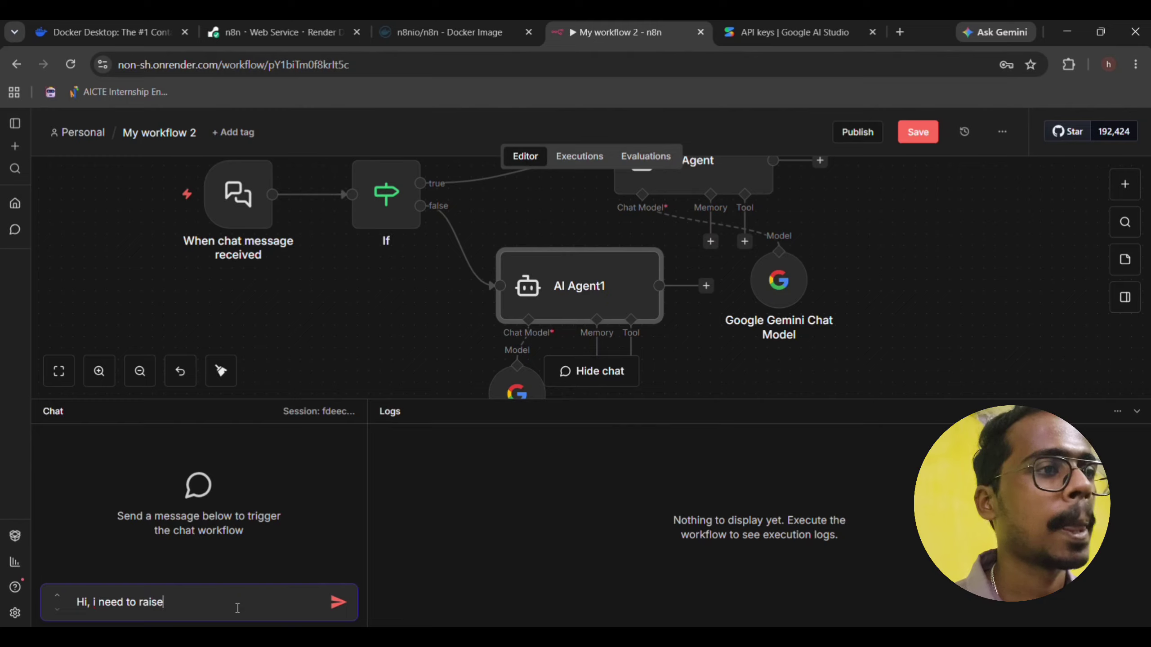
type(" a ticket u")
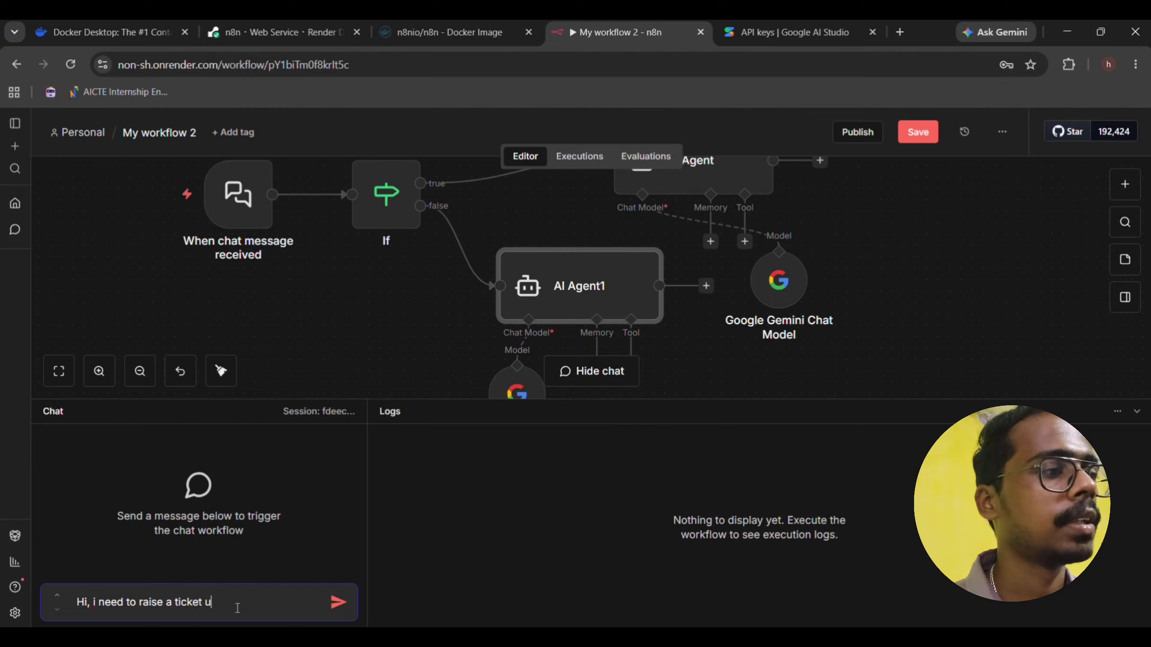
key("BackSpace")
type("on ")
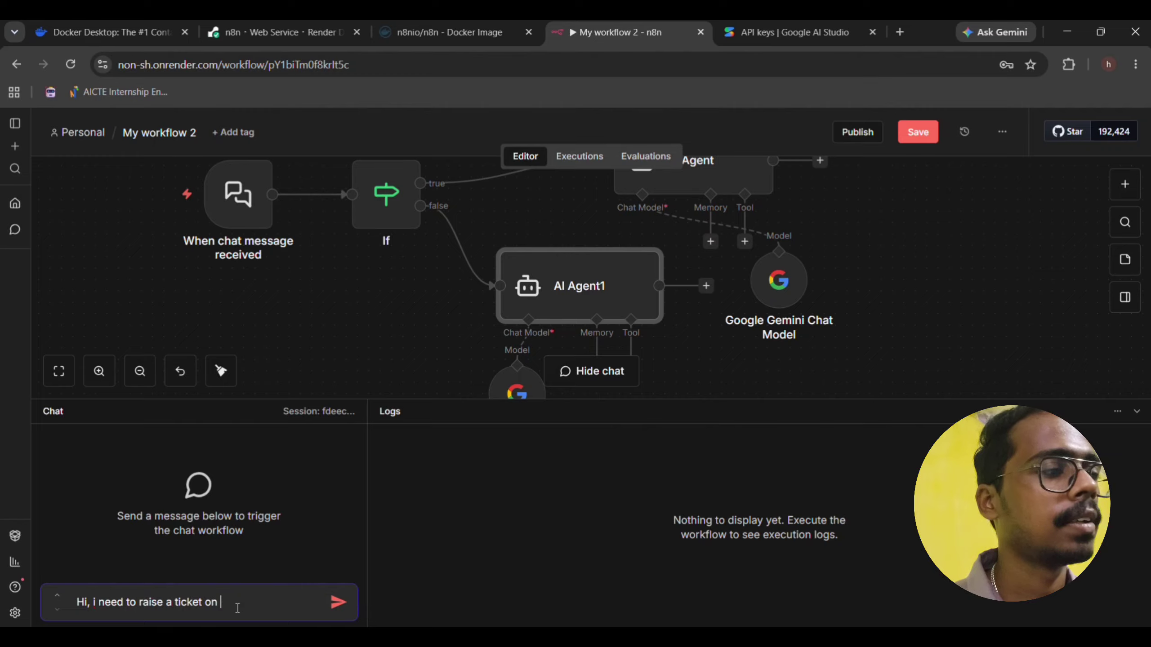
type("insua")
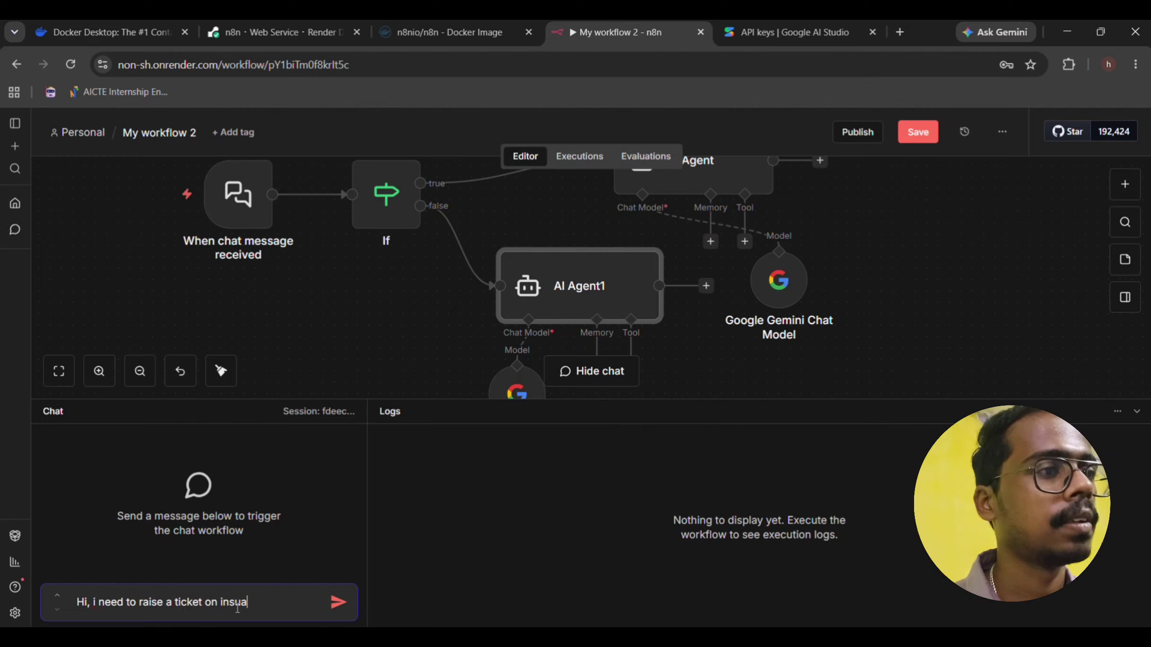
key("BackSpace")
key("BackSpace")
type("ulatio")
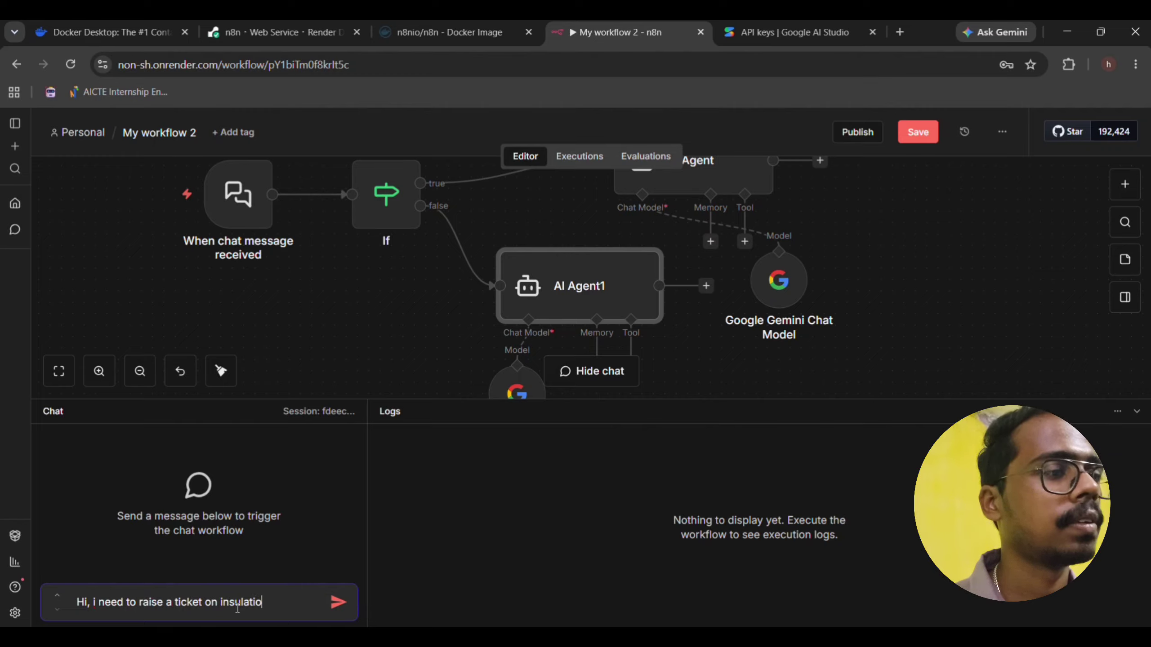
key("BackSpace")
type("ng ")
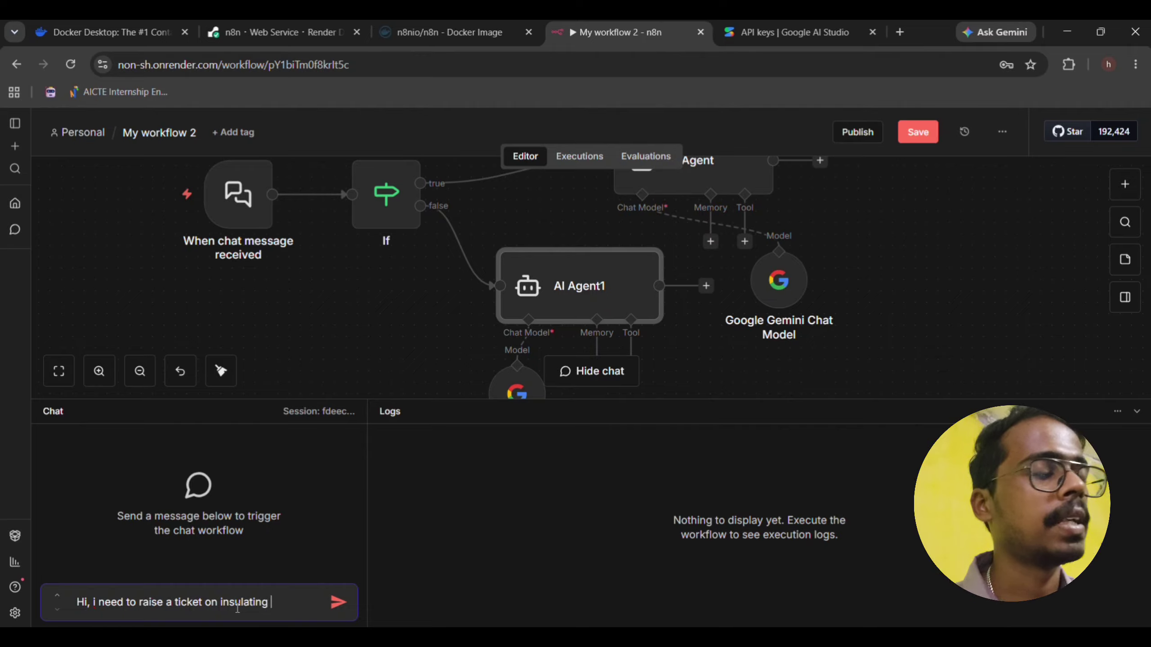
type("water b")
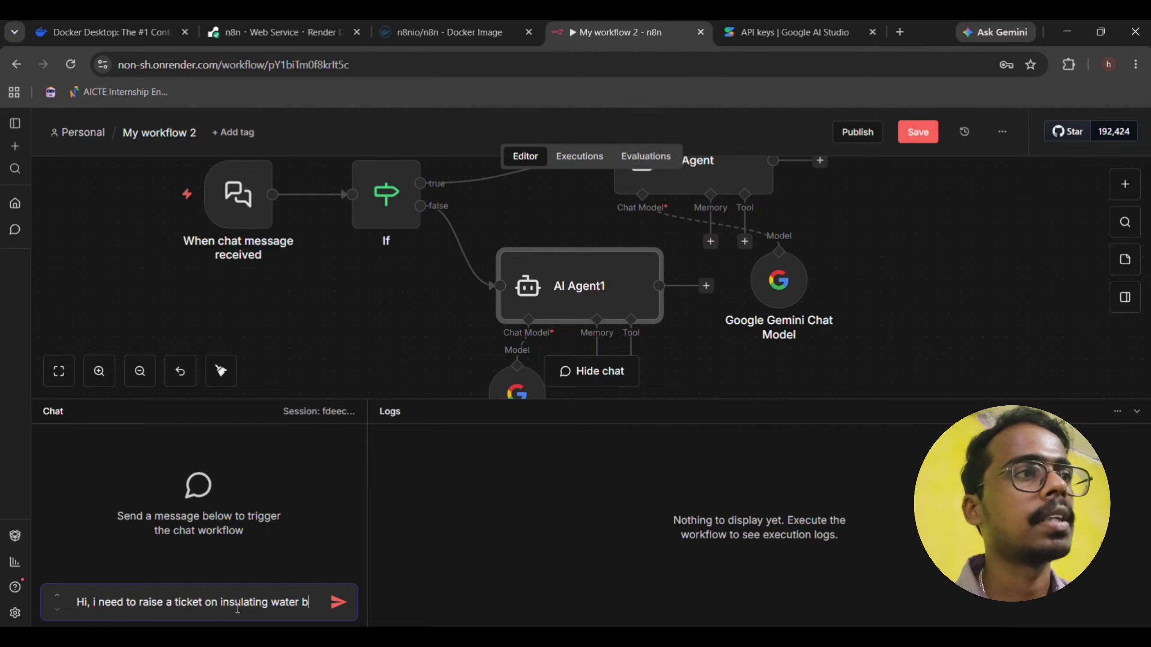
type("ottle")
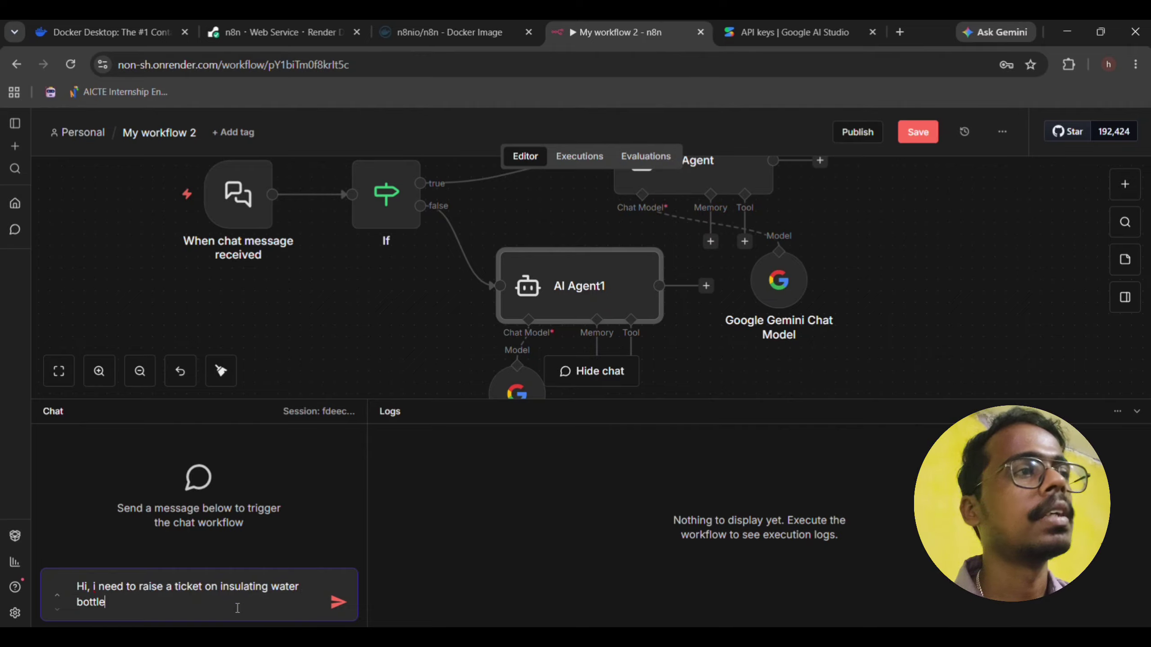
key("Return")
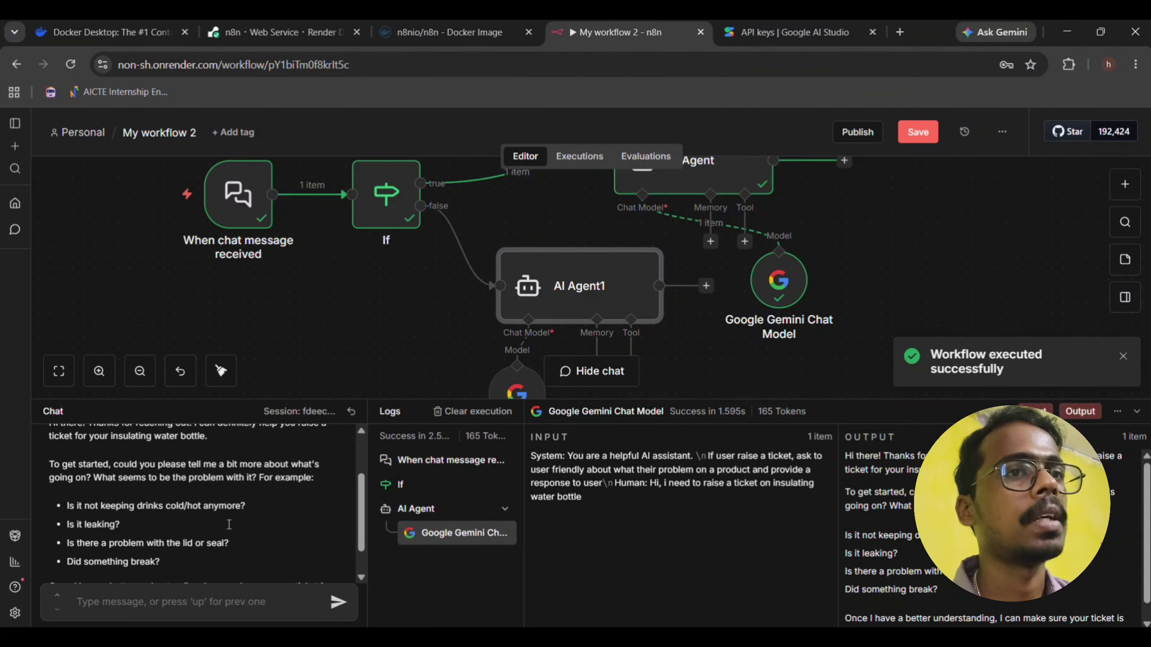
Step: Inspect the true-branch AI Agent's input and output for the ticket message and close its settings
scroll(676, 257, "up", 3)
double_click(676, 257)
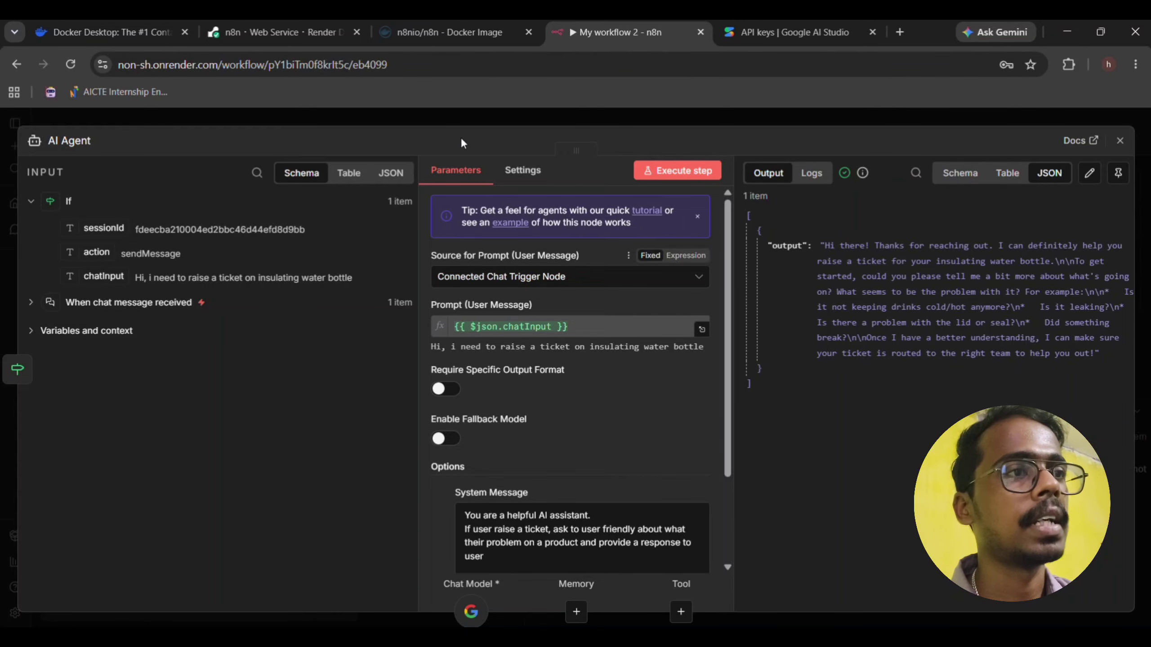
left_click(460, 116)
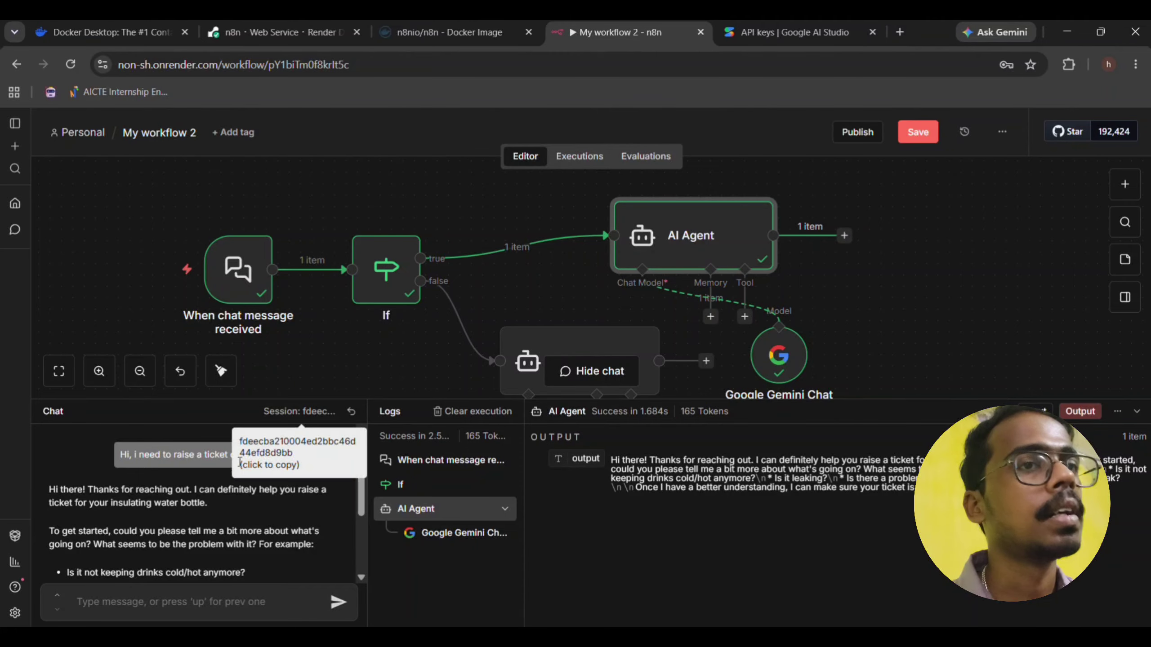
Step: Read through the ticket conversation in the chat, including the word "ticket" and the agent's list of follow-up questions
left_click_drag(202, 454, 228, 454)
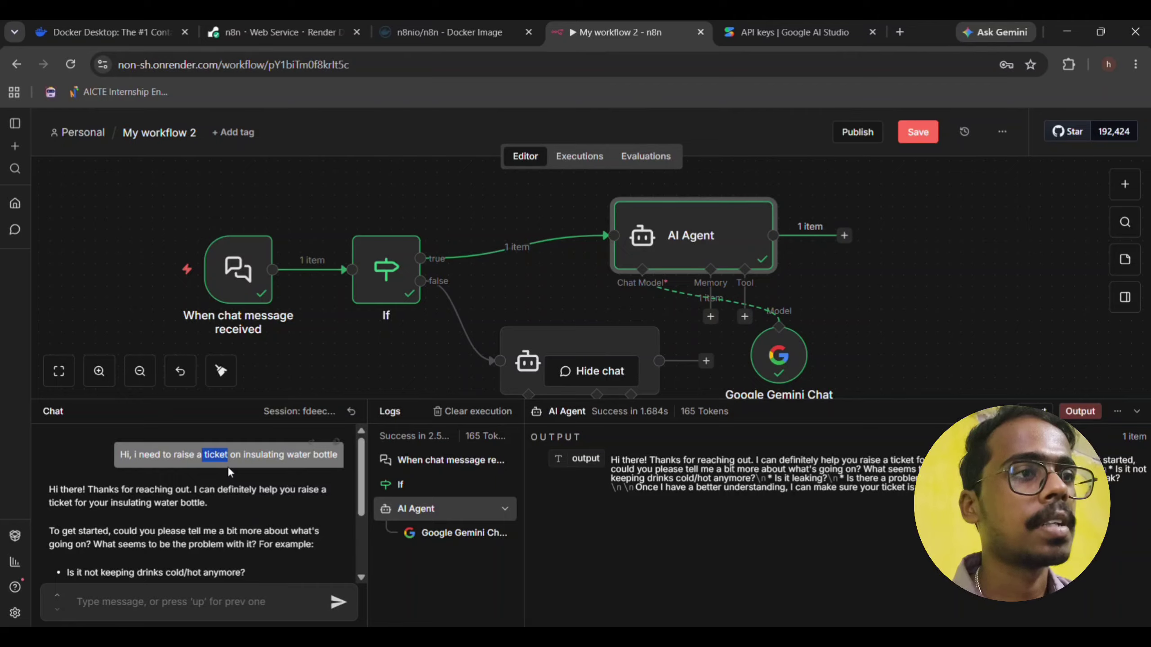
left_click(227, 509)
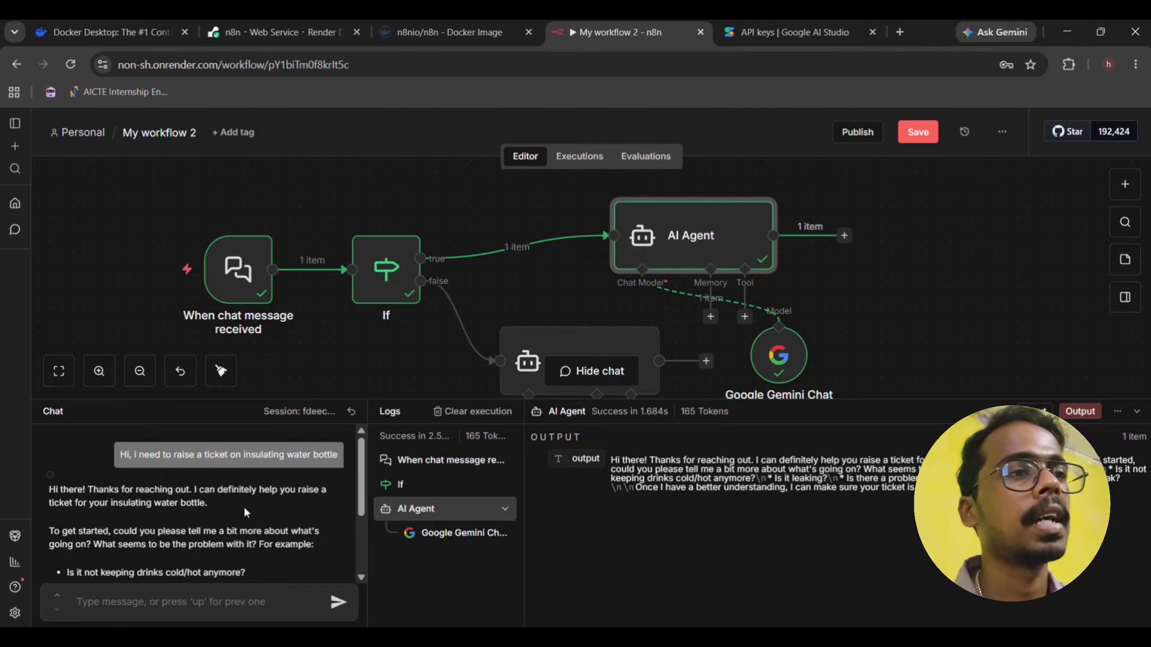
scroll(244, 506, "down", 2)
scroll(198, 487, "up", 2)
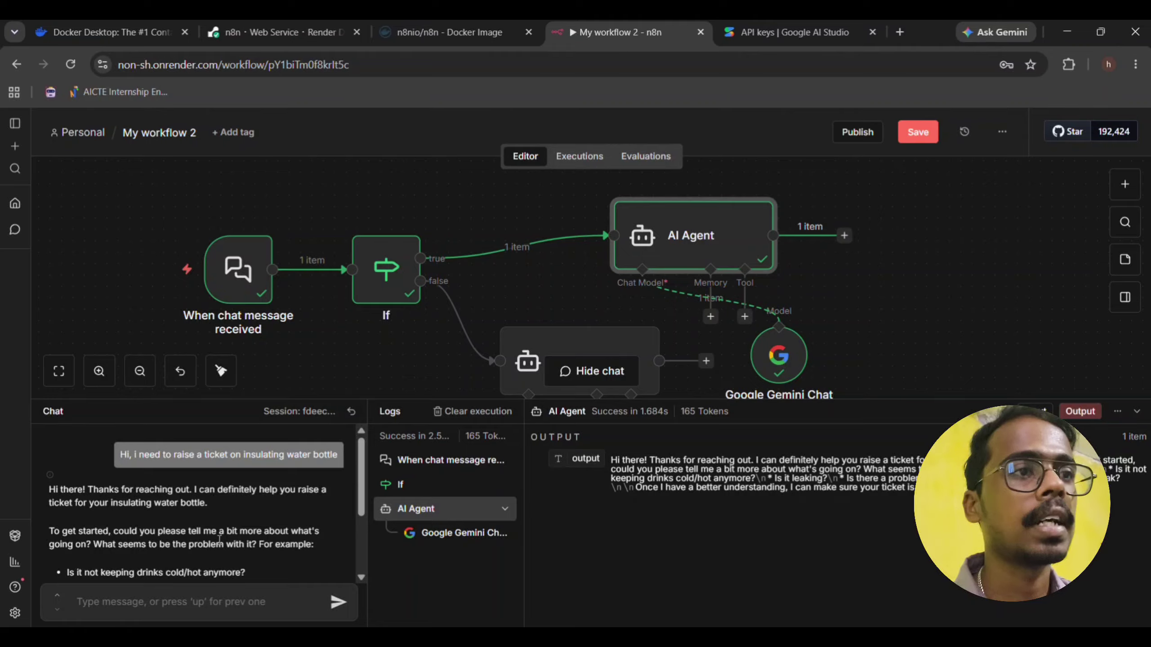
scroll(222, 535, "down", 3)
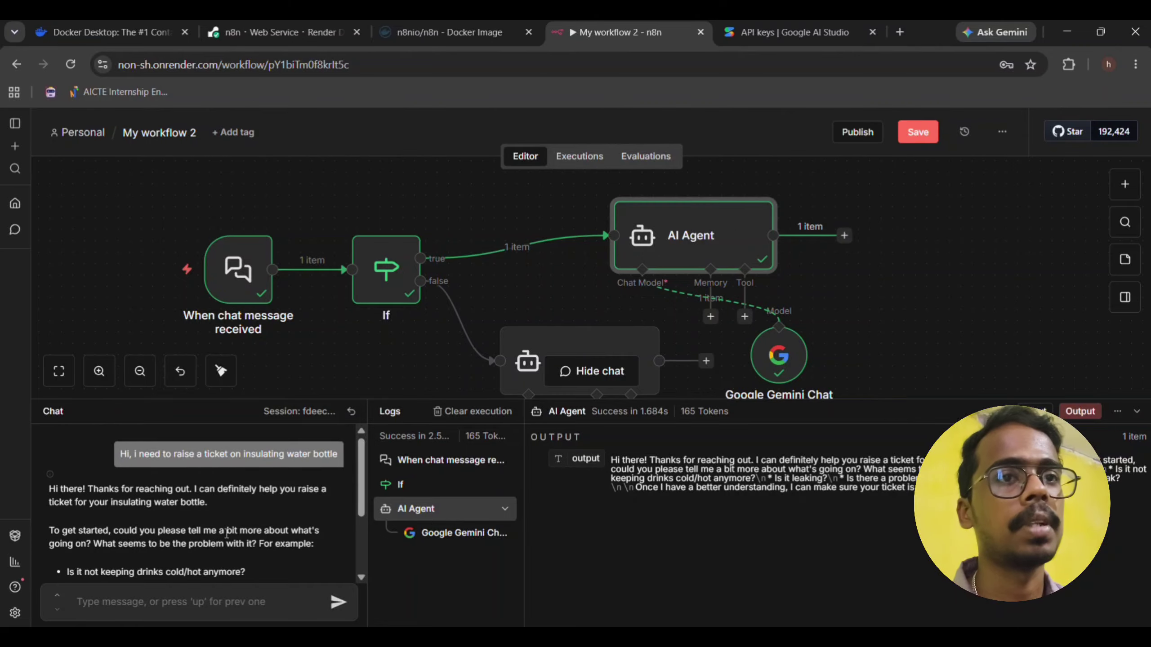
left_click_drag(55, 466, 156, 518)
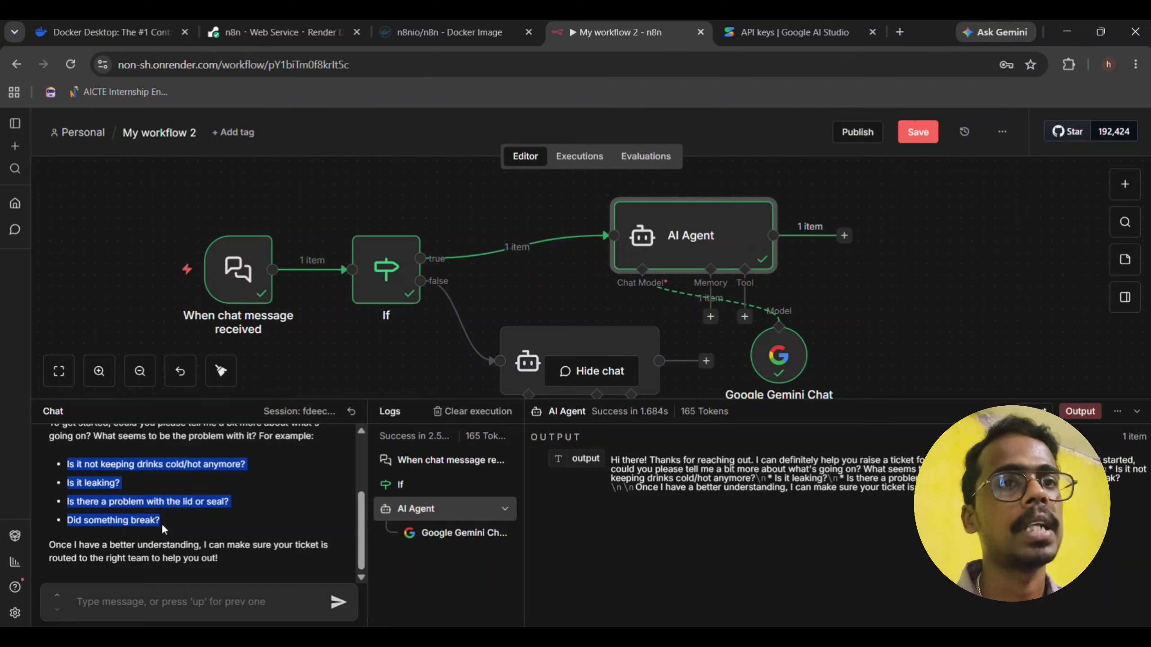
left_click(345, 217)
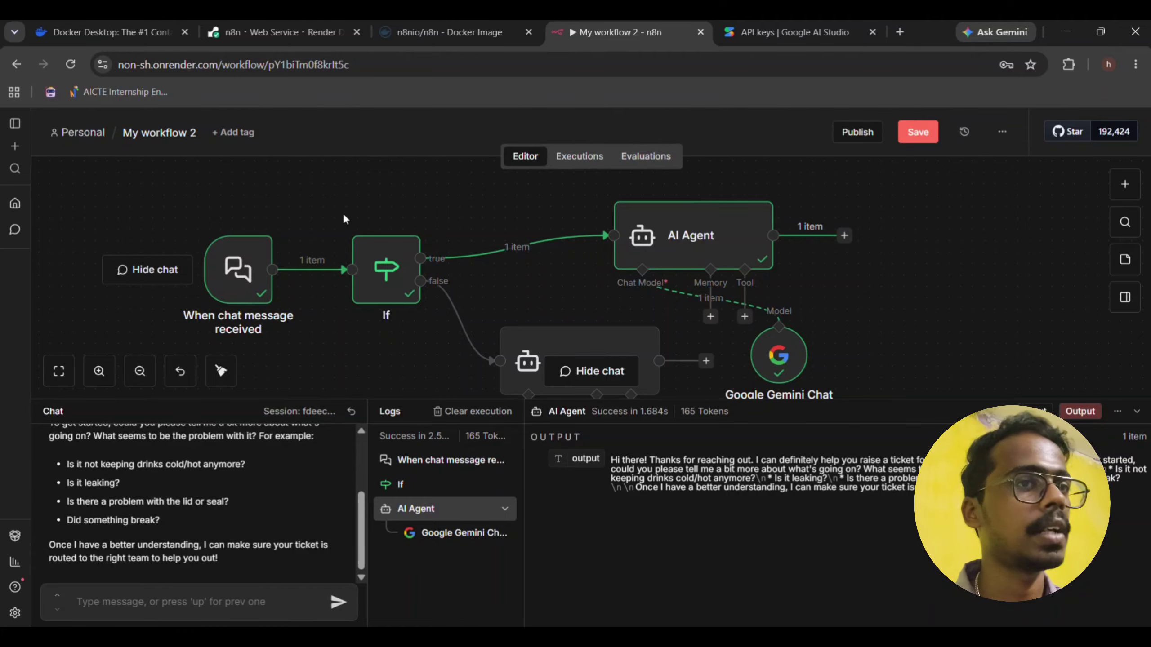
Step: Check the n8n service page on Render, return to the workflow and view the chat trigger's output
left_click(245, 28)
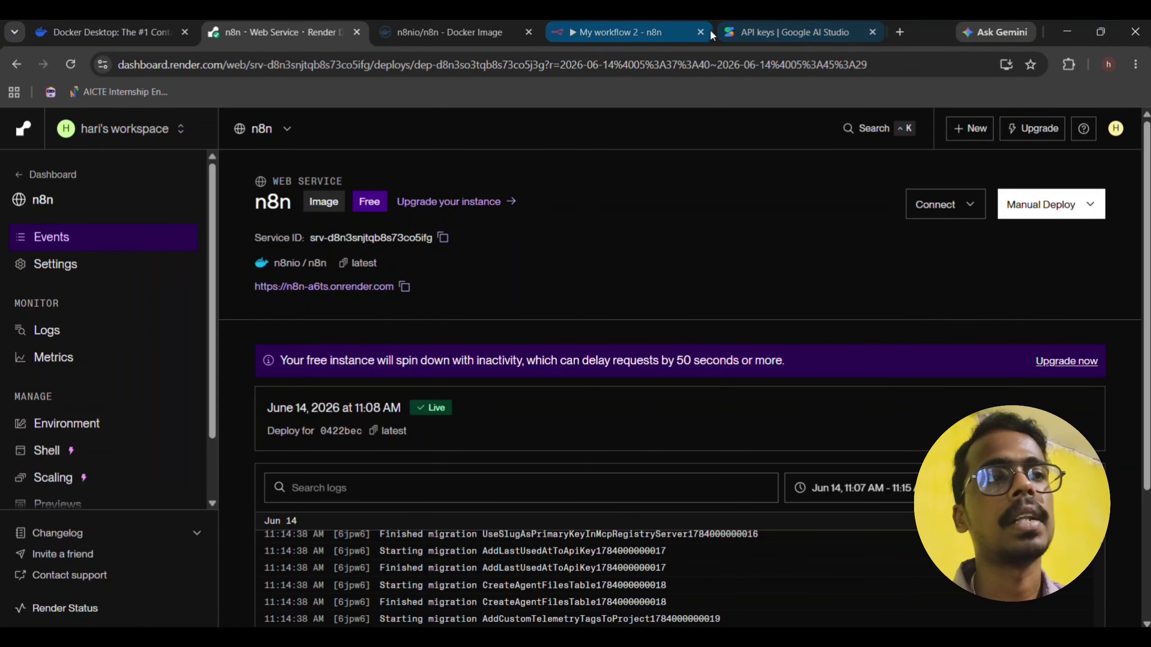
left_click(679, 31)
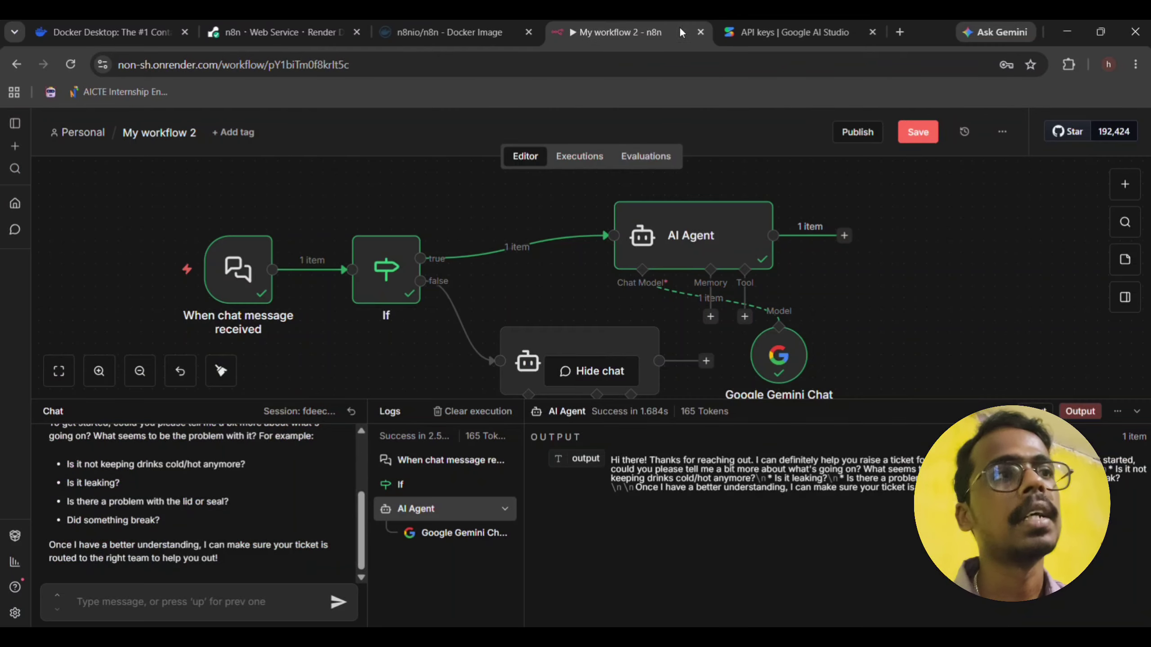
left_click(250, 268)
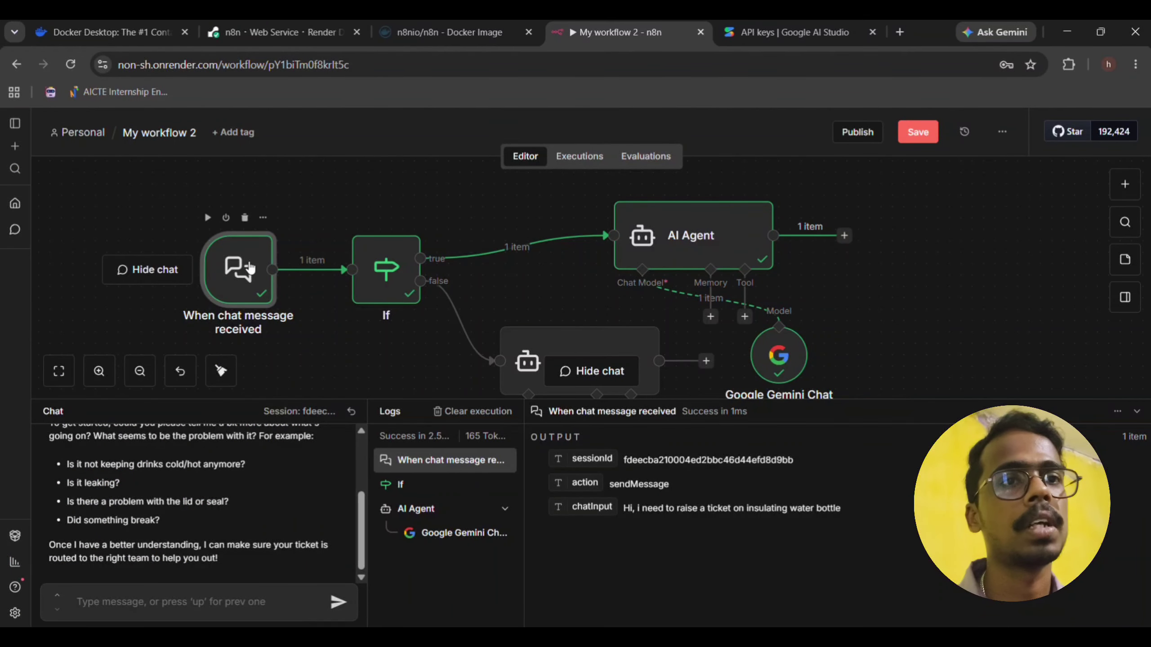